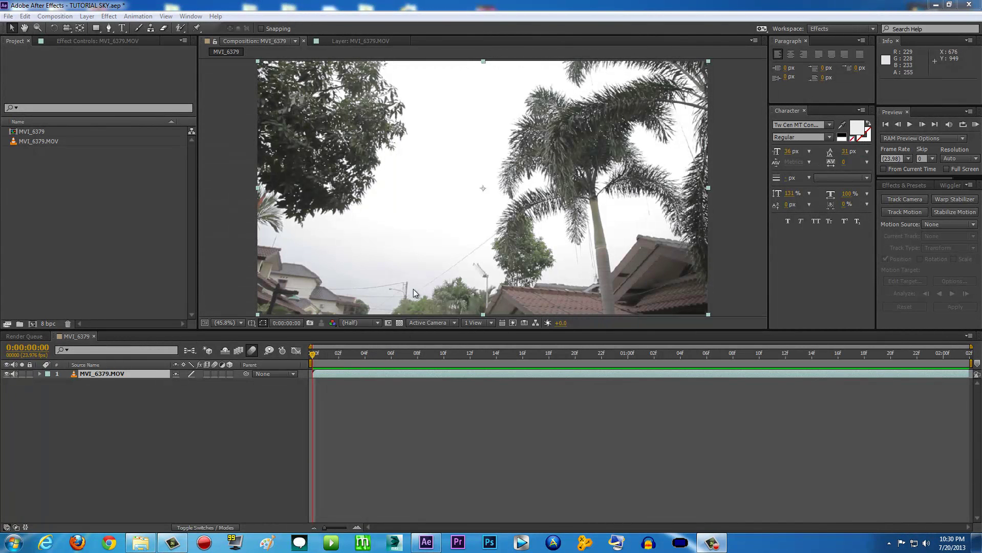
Scrub through the palm-tree clip, then play a preview from the start
click(364, 353)
drag(404, 354, 940, 365)
key(Home)
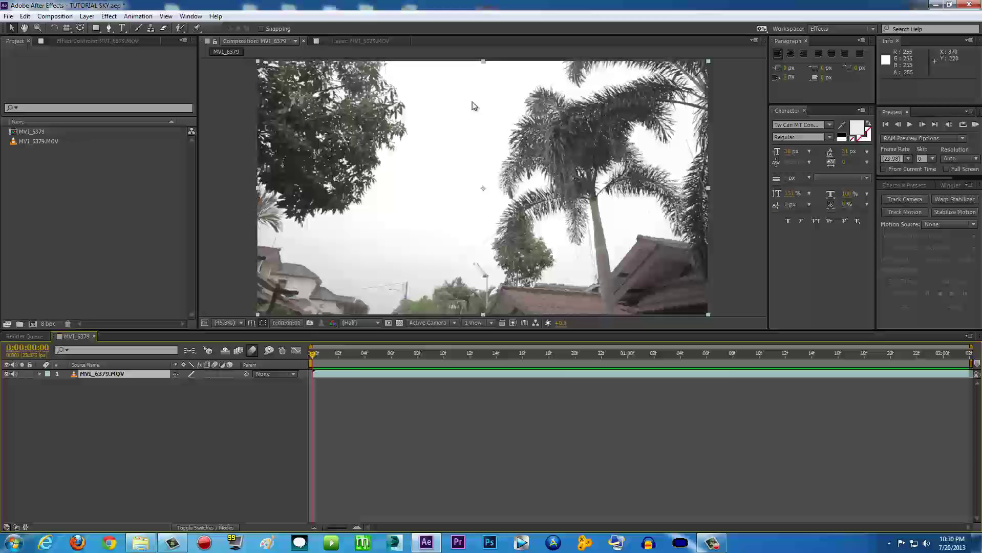
key(space)
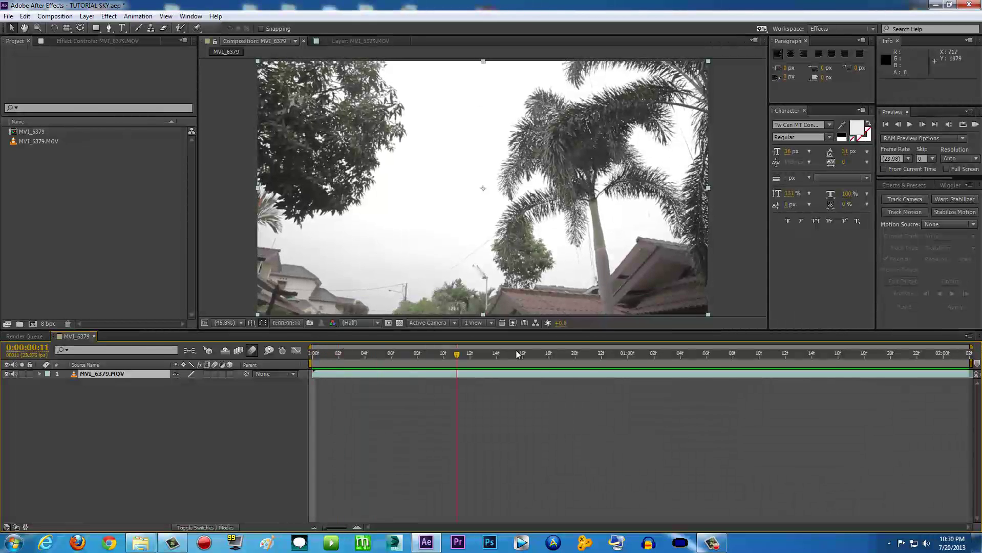
Preview sky.jpg from the Sky replacement tutorial folder and drag it toward the Project panel
click(142, 542)
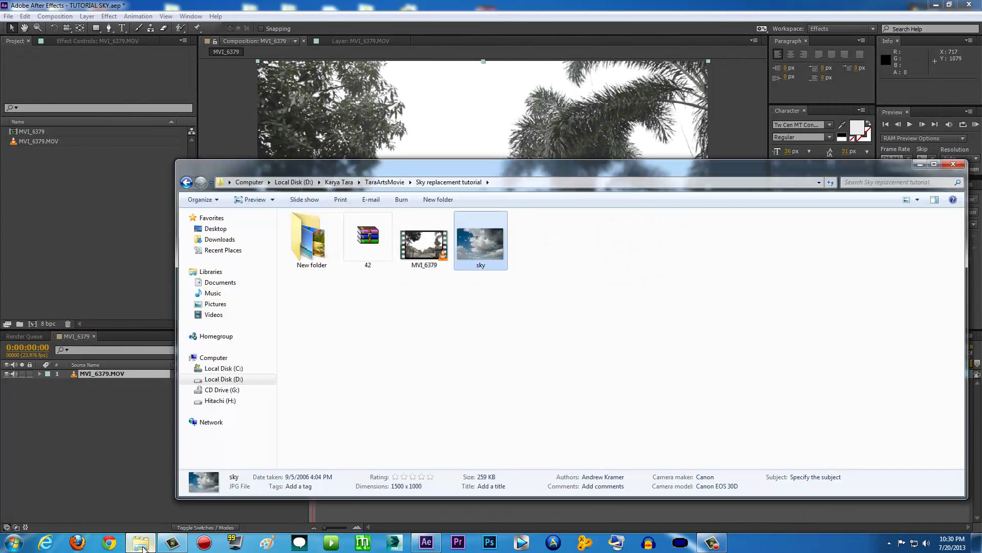
double_click(478, 233)
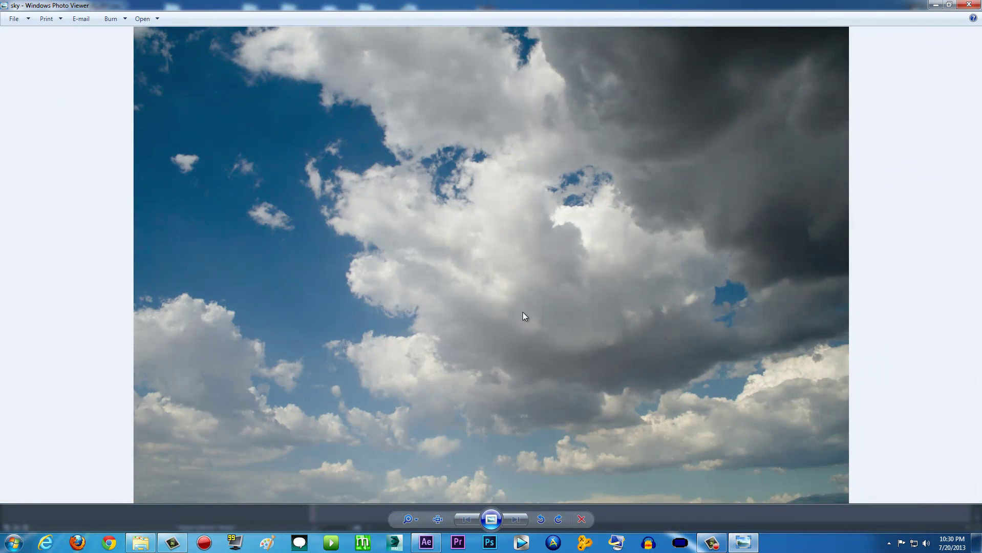
click(968, 5)
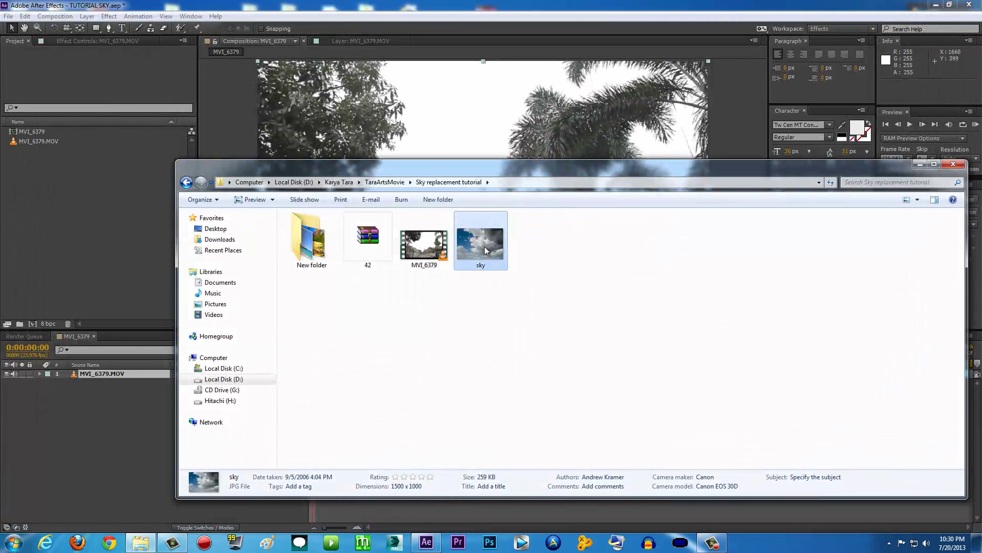
drag(484, 247, 86, 204)
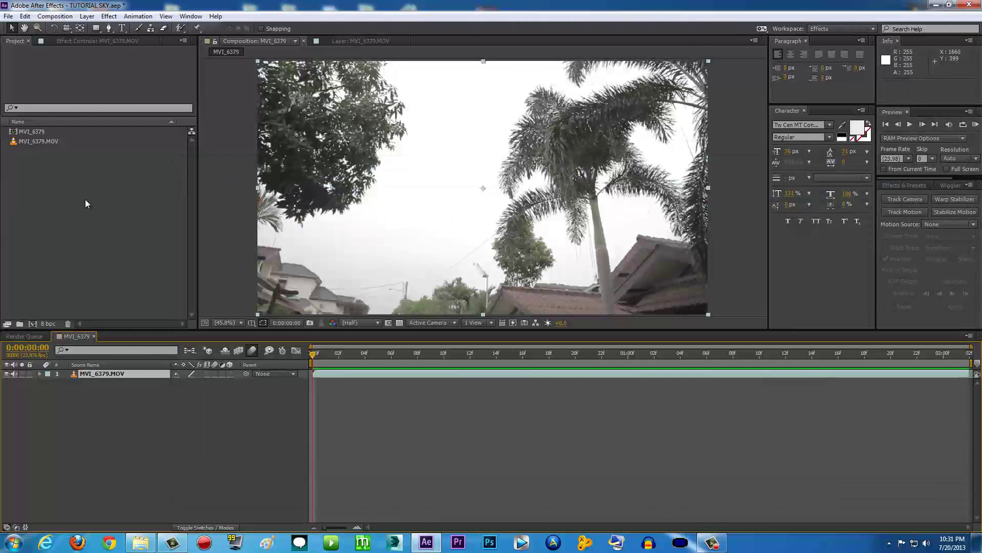
Place sky.jpg as a layer beneath MVI_6379.MOV and scale it to 140%
drag(25, 149, 125, 378)
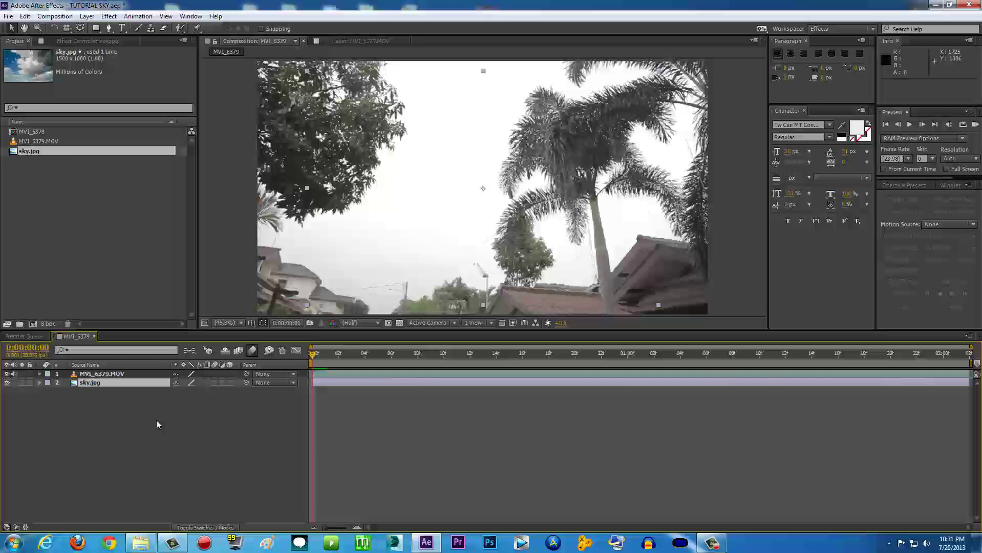
key(s)
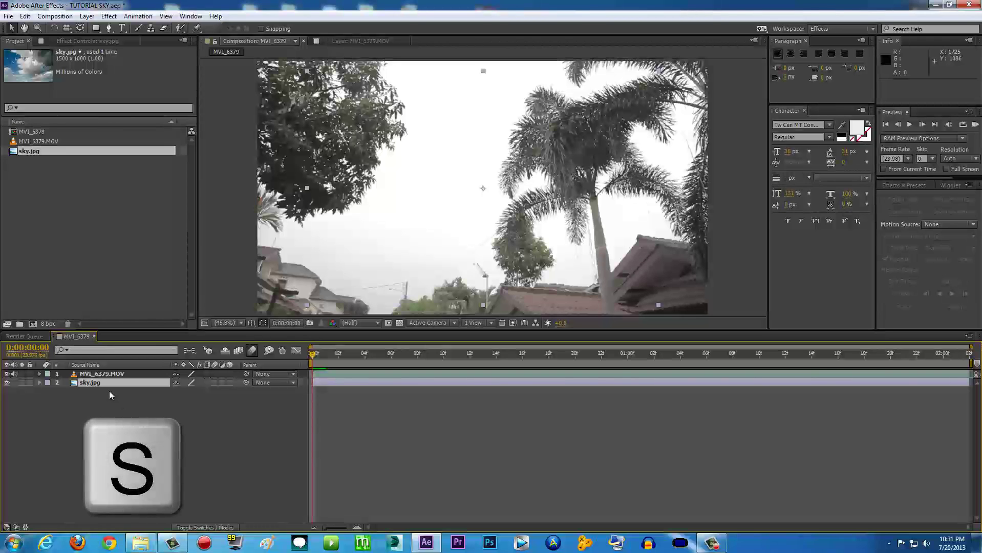
key(s)
drag(200, 391, 220, 390)
drag(328, 354, 272, 353)
click(316, 381)
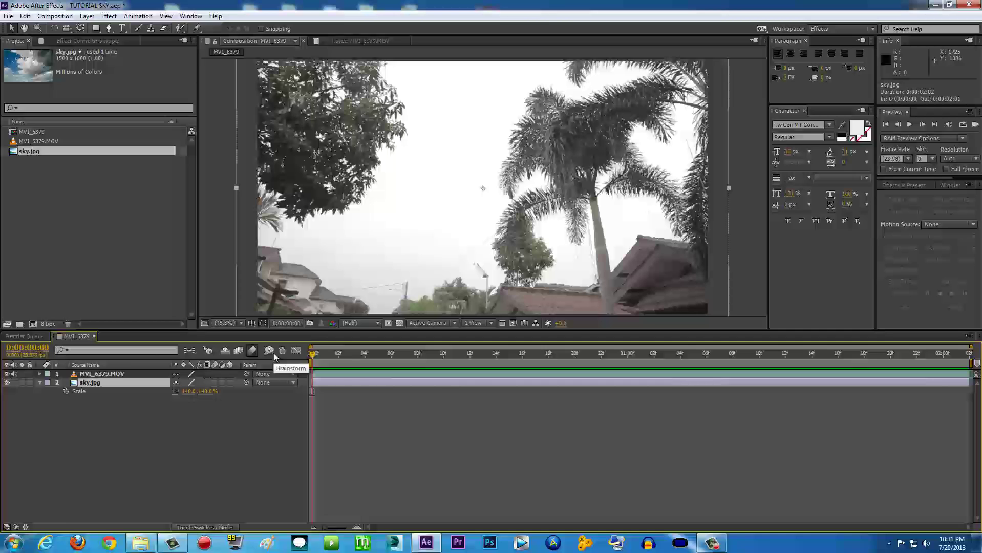
Apply Extract to MVI_6379.MOV on the Luminance channel with White Point lowered to 225
click(114, 373)
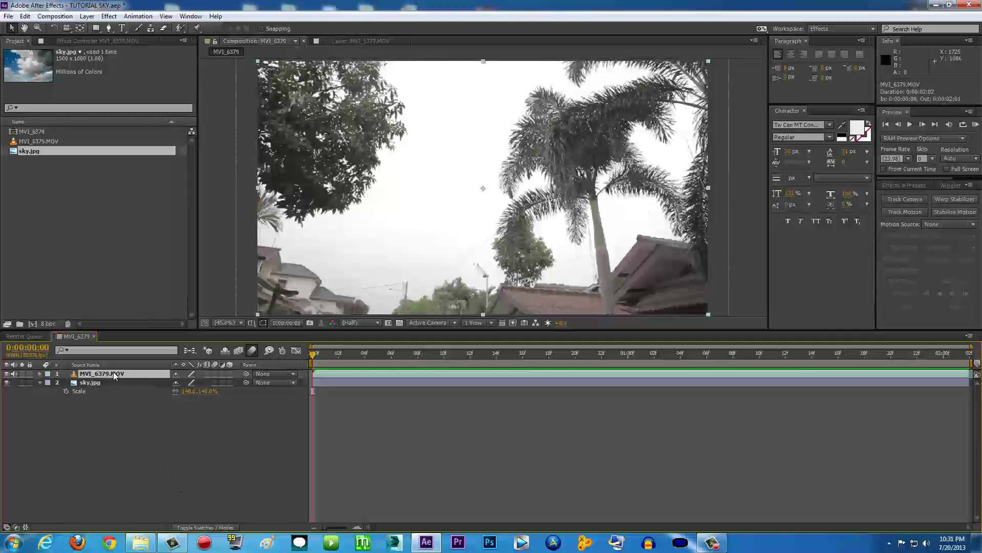
click(109, 16)
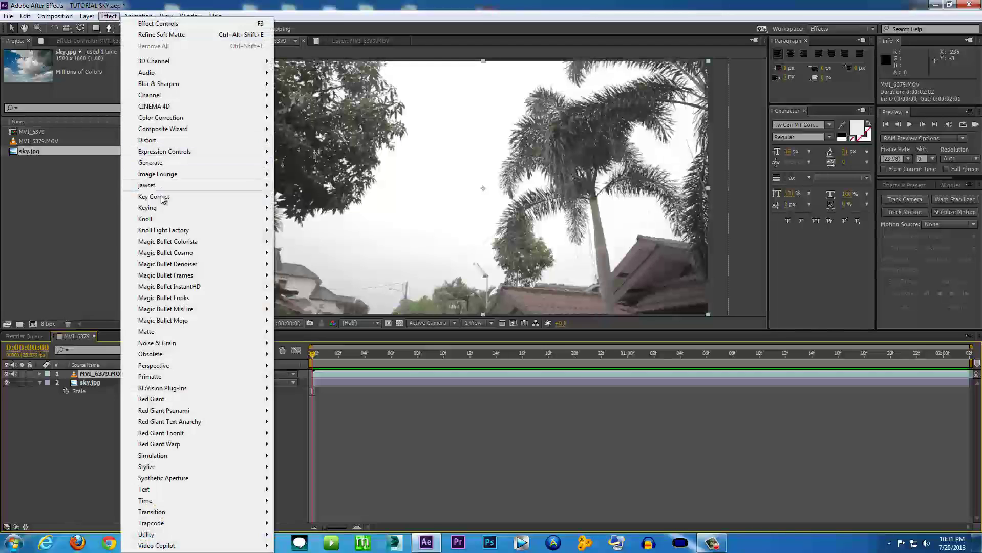
mouse_move(172, 209)
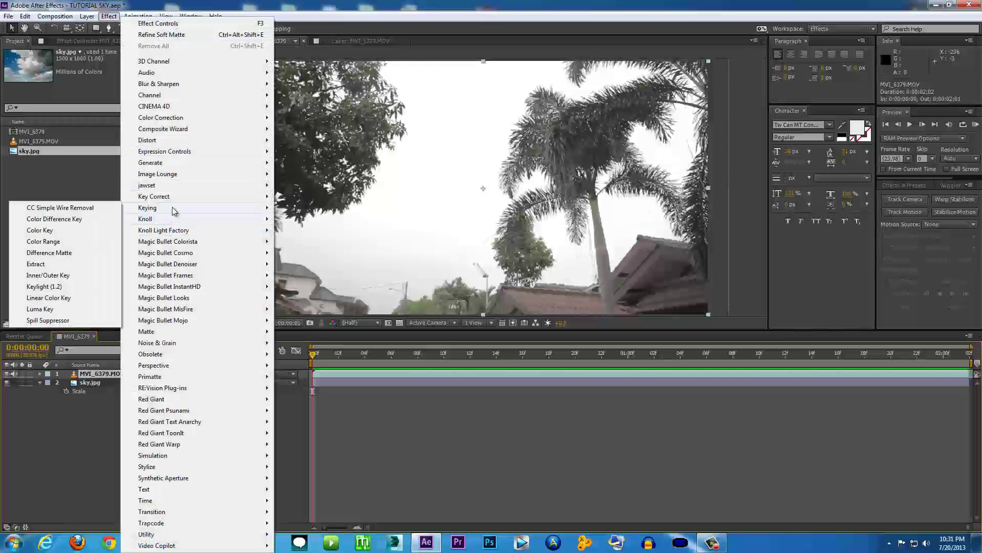
click(66, 264)
click(152, 135)
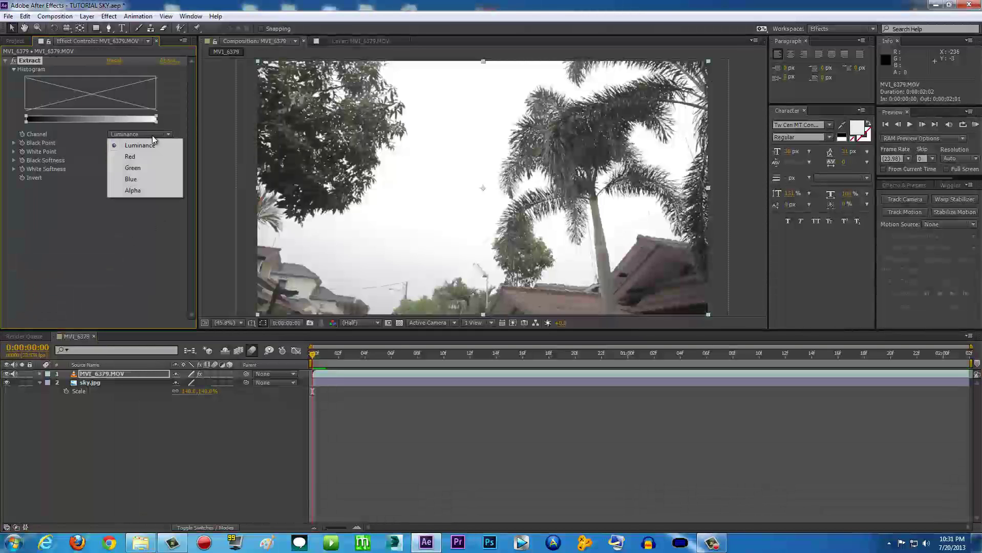
click(143, 139)
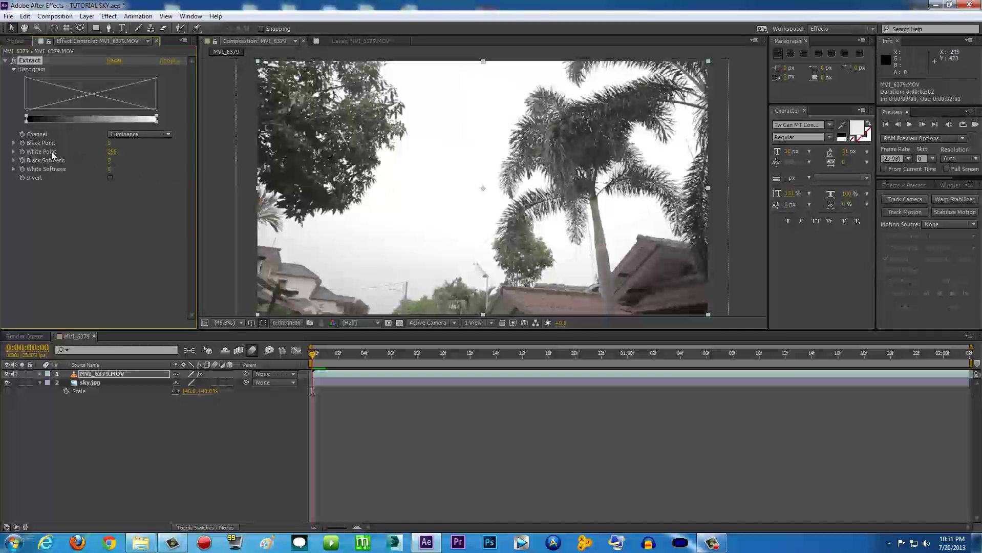
drag(111, 152, 88, 154)
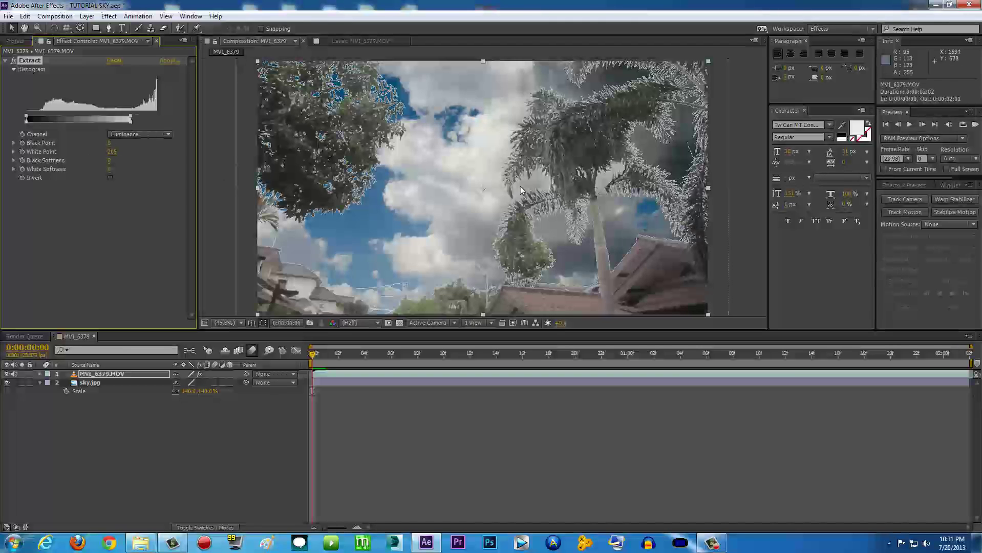
click(339, 386)
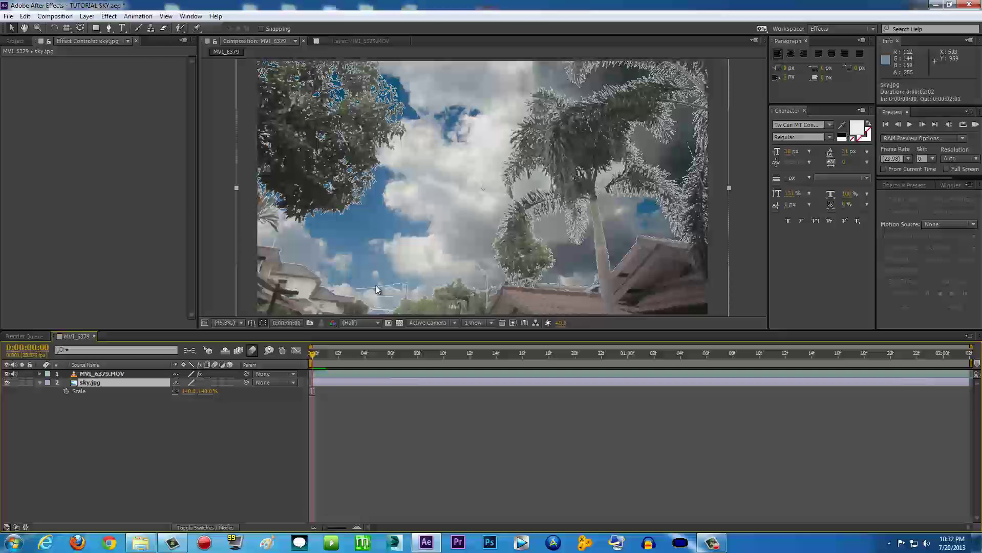
click(134, 375)
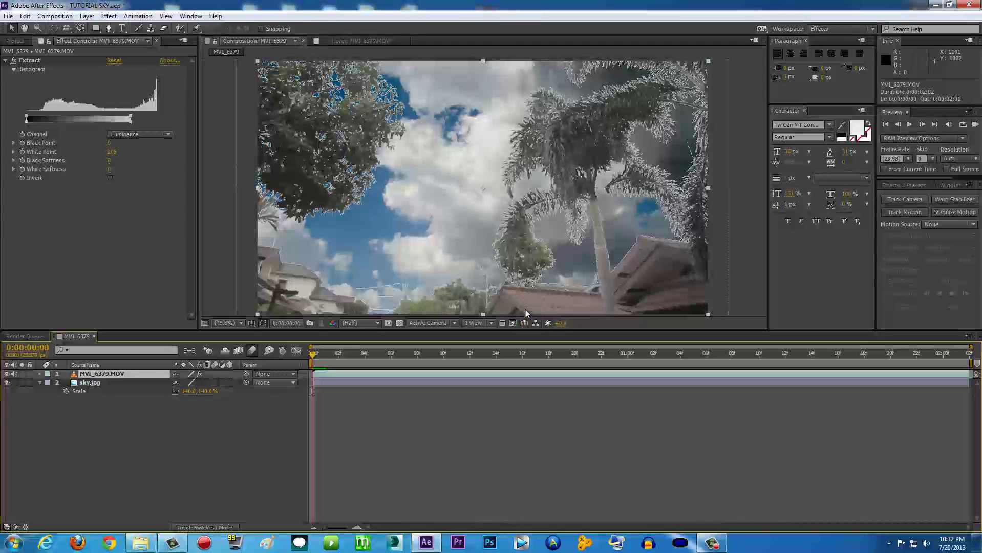
click(333, 382)
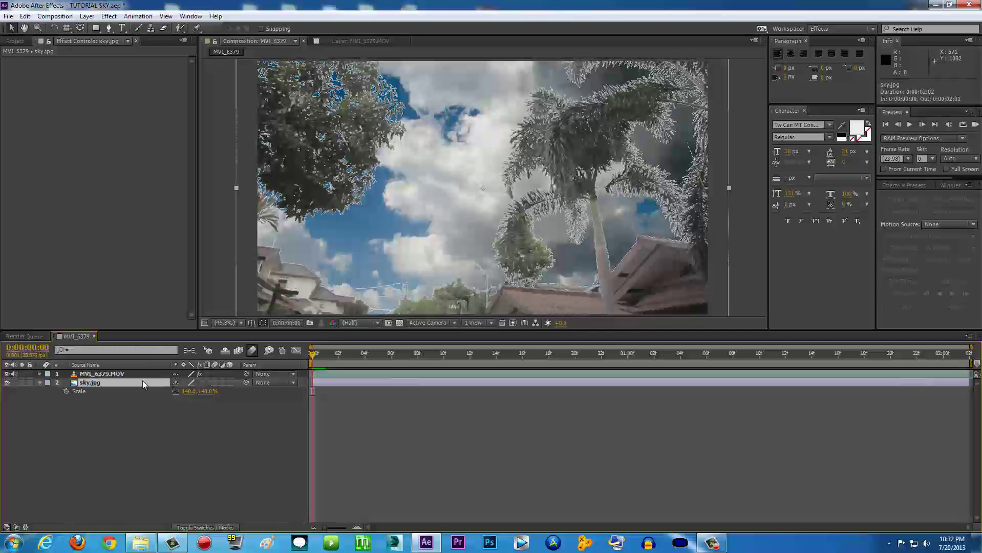
Add Hue/Saturation to sky.jpg and set Master Lightness to 44
key(ctrl+z)
key(ctrl+shift+z)
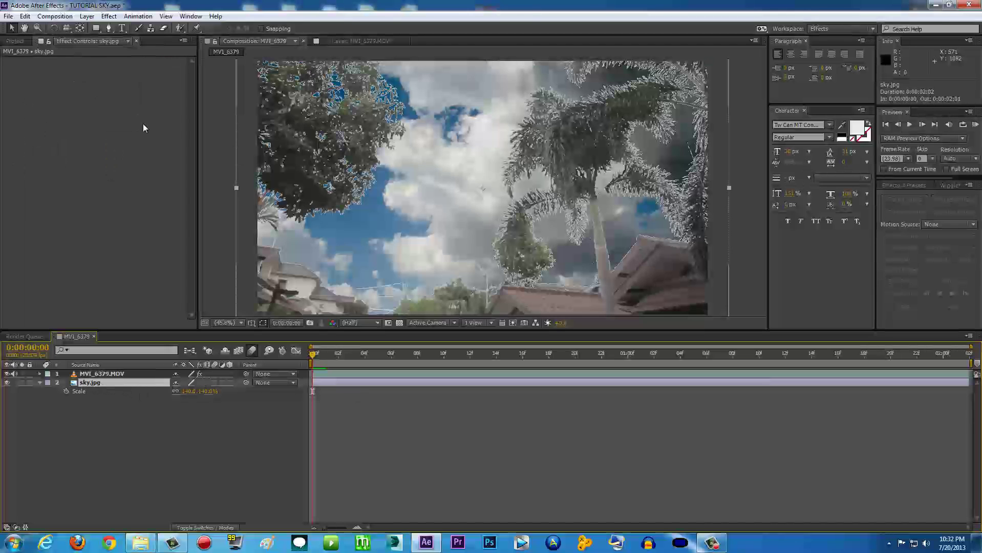
click(116, 17)
mouse_move(163, 118)
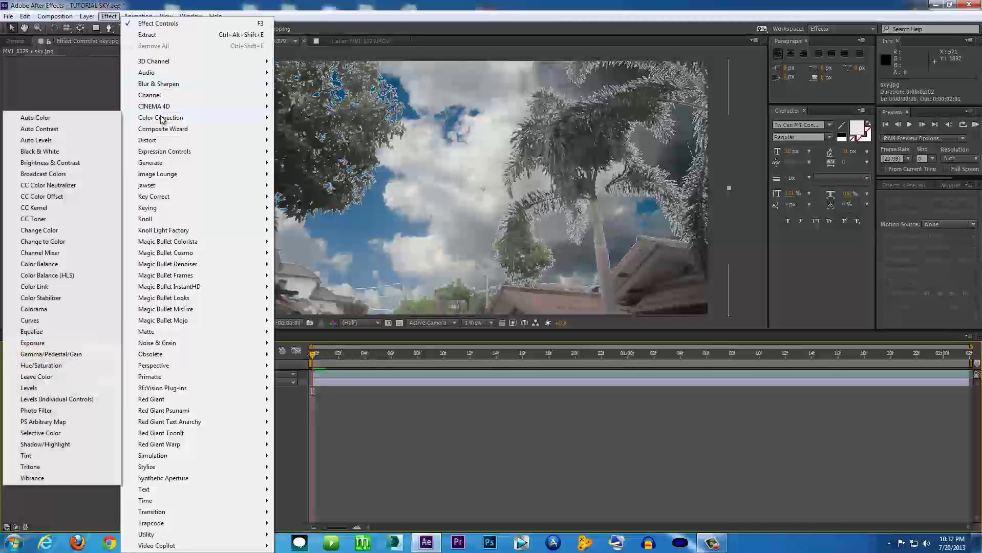
click(67, 365)
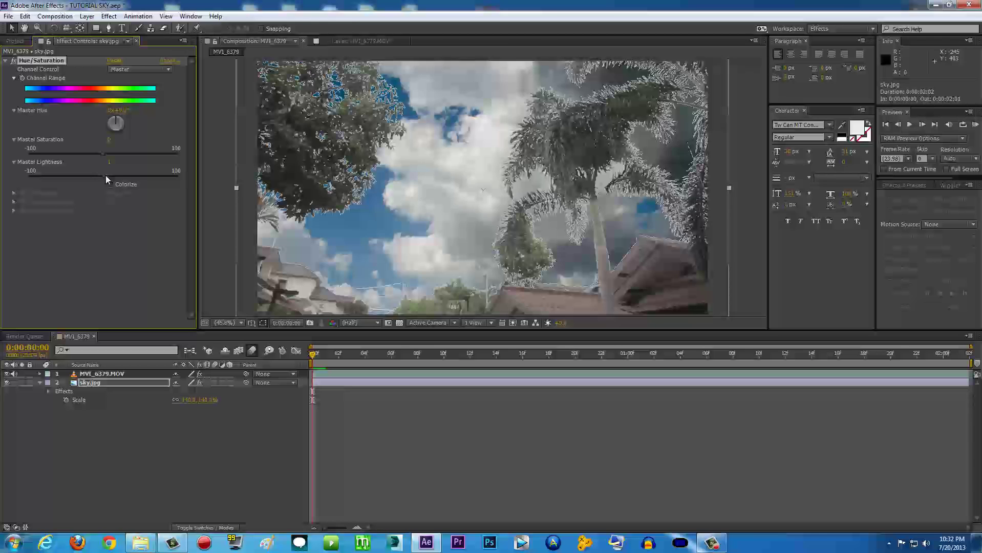
drag(105, 175, 148, 176)
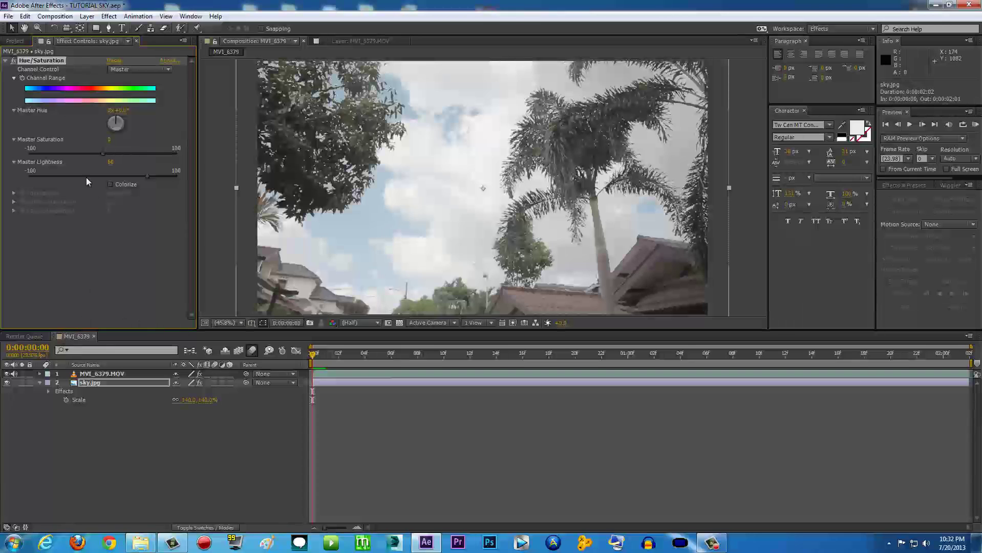
drag(145, 175, 137, 175)
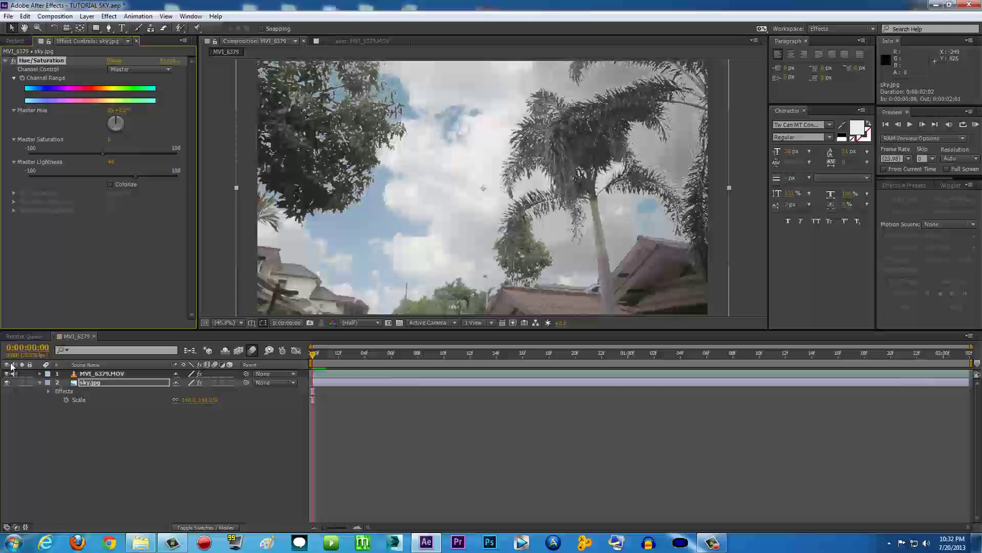
Toggle the Extract effect off and on twice to compare the key
click(100, 374)
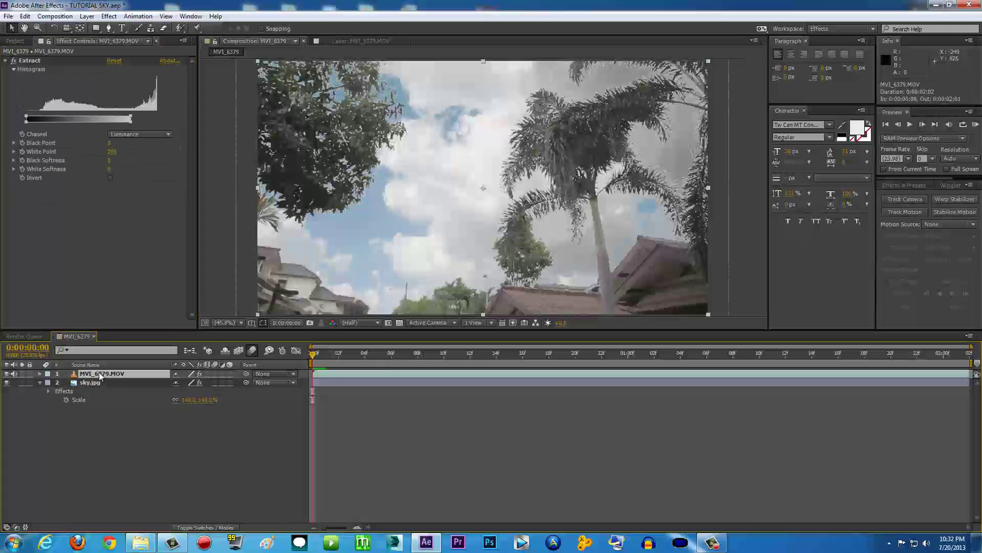
click(13, 60)
click(14, 60)
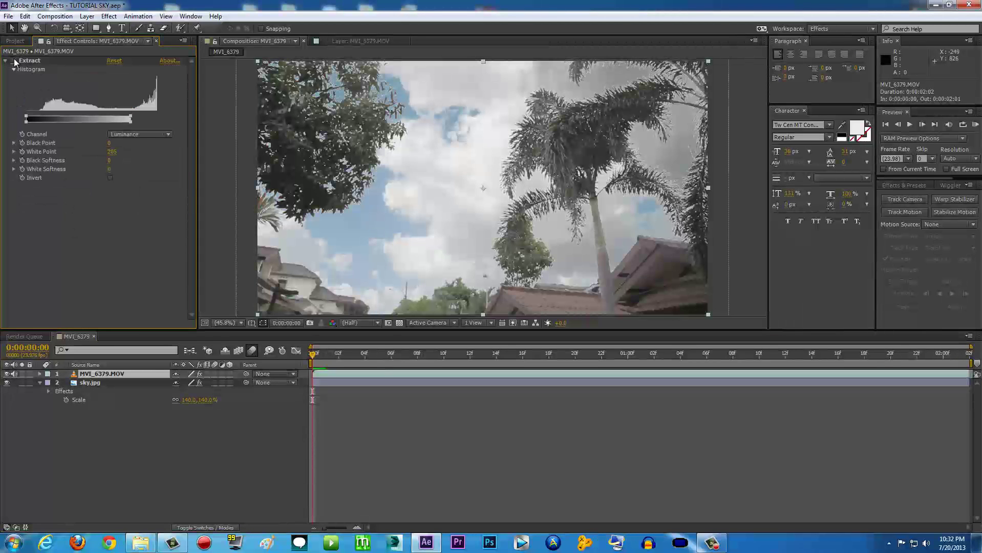
click(13, 60)
click(13, 61)
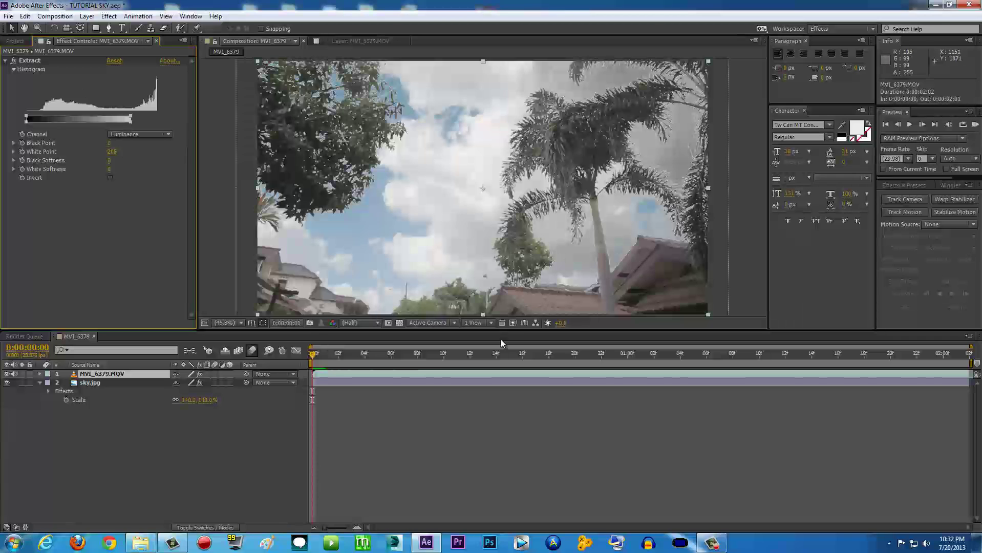
Set the viewer magnification to Fit up to 100%
scroll(505, 254, up, 4)
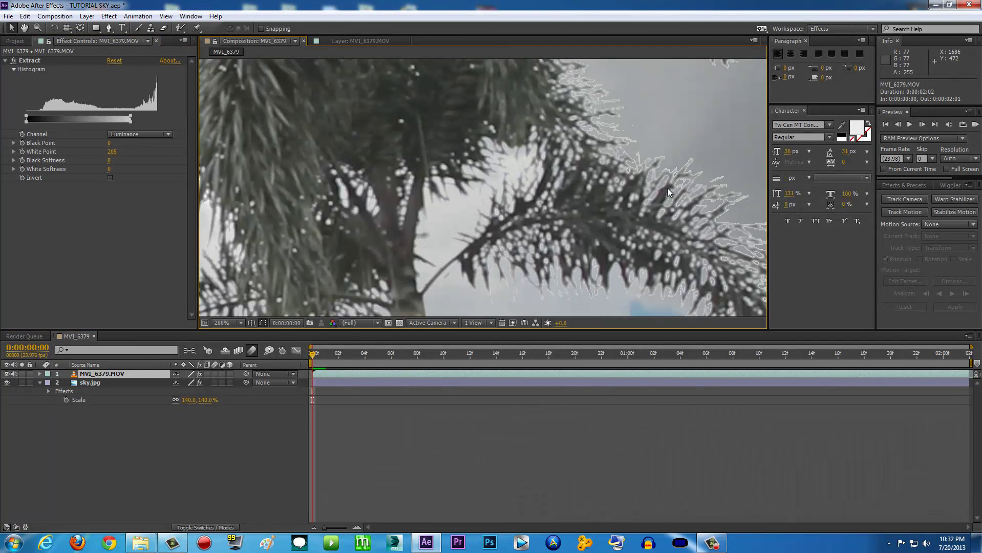
scroll(597, 202, down, 4)
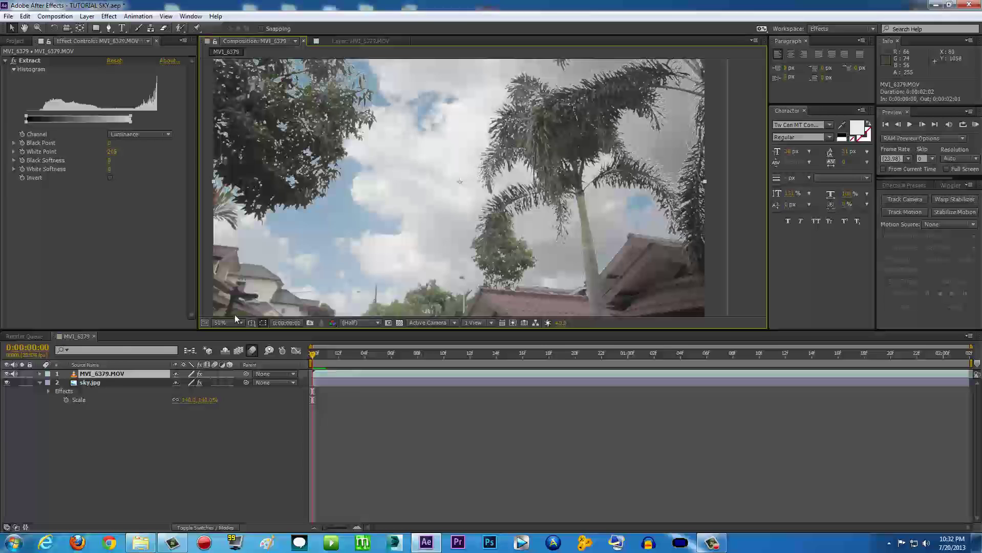
click(236, 321)
click(249, 344)
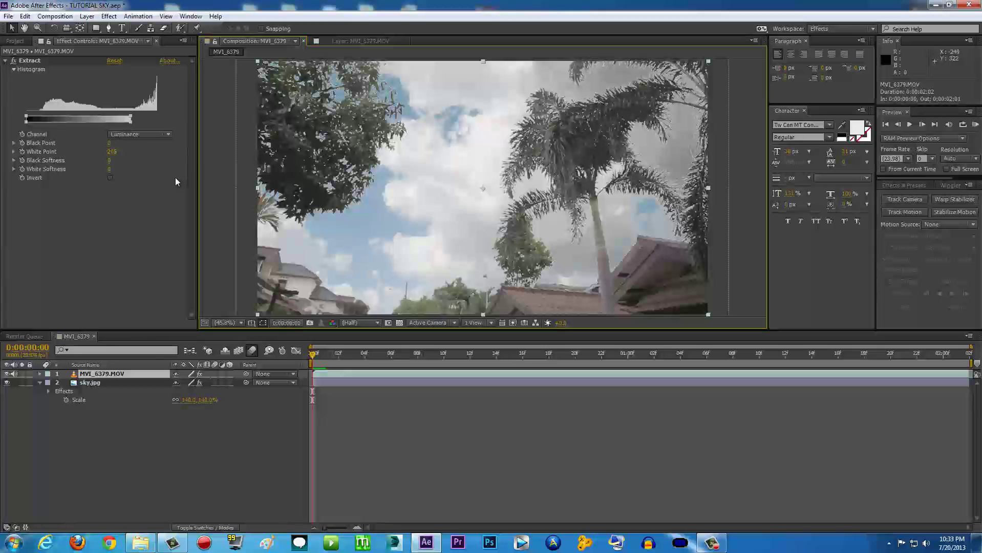
Apply Refine Soft Matte to MVI_6379.MOV and inspect the palm edges zoomed in
click(109, 16)
mouse_move(163, 333)
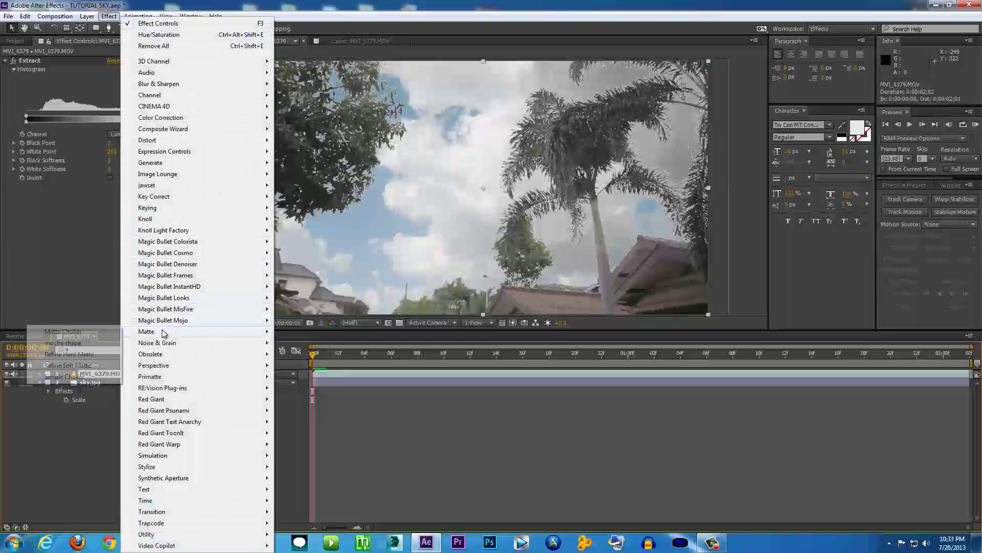
click(60, 367)
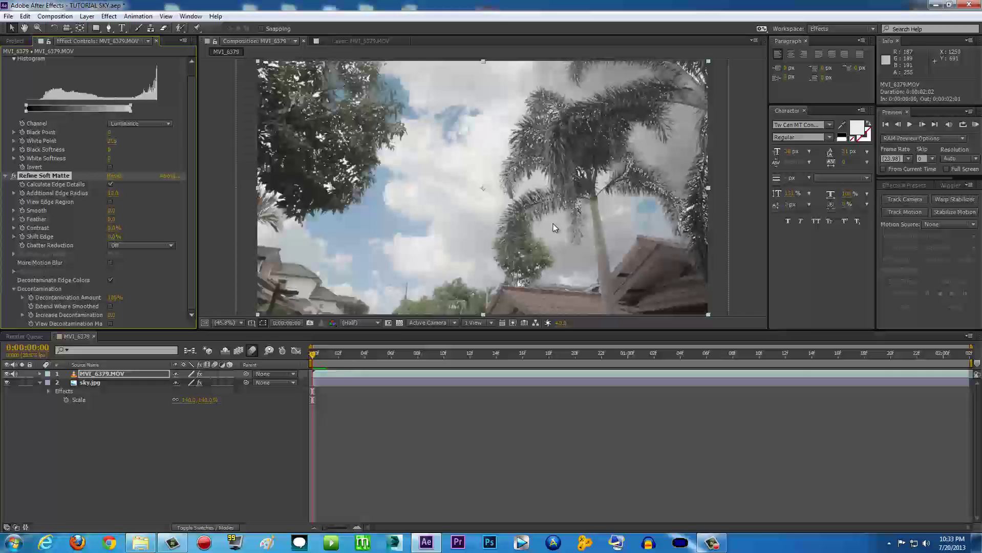
key(slash)
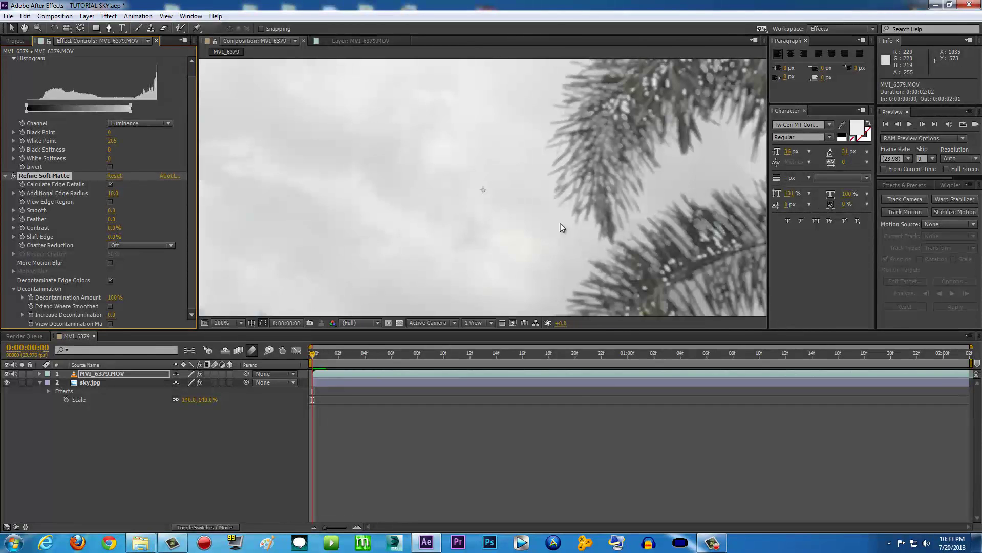
scroll(573, 235, up, 2)
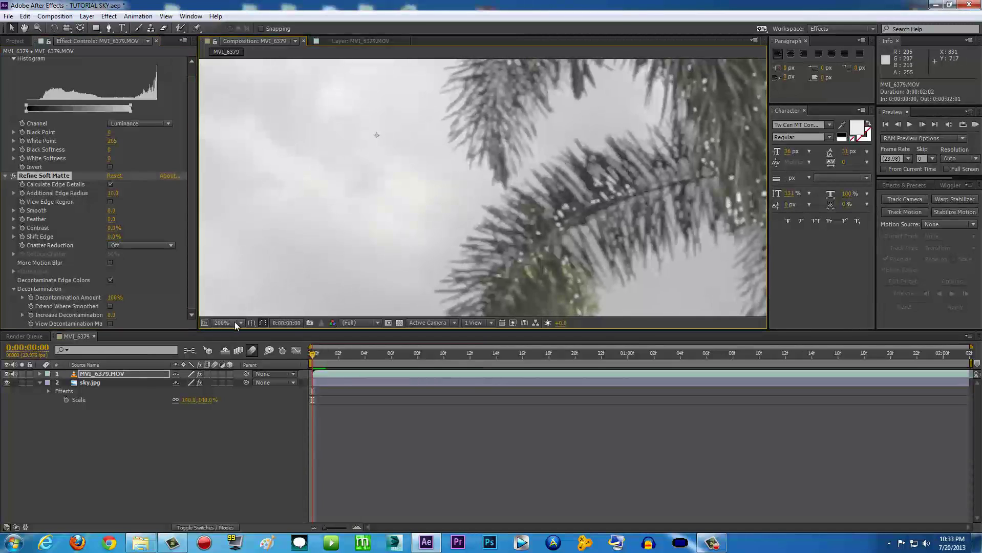
click(238, 322)
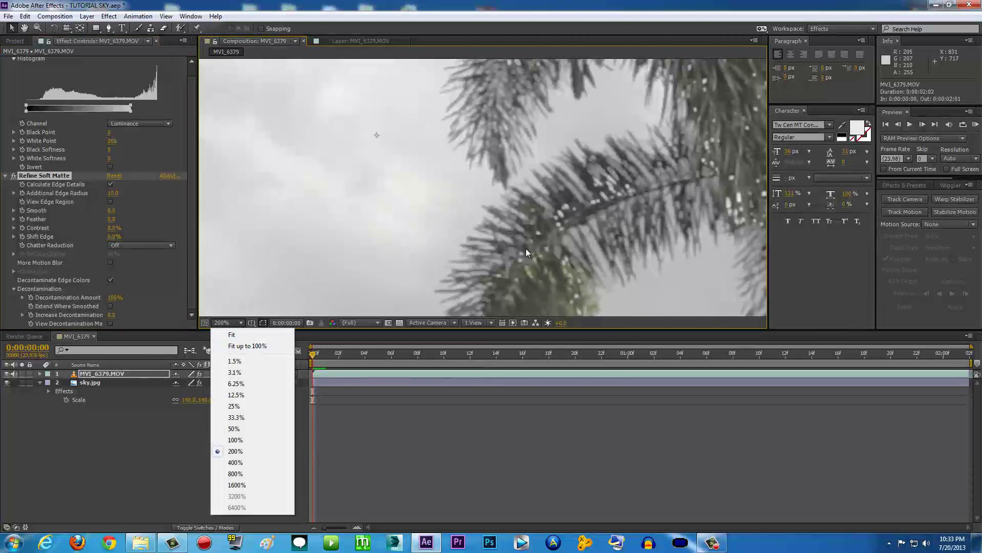
drag(525, 248, 533, 178)
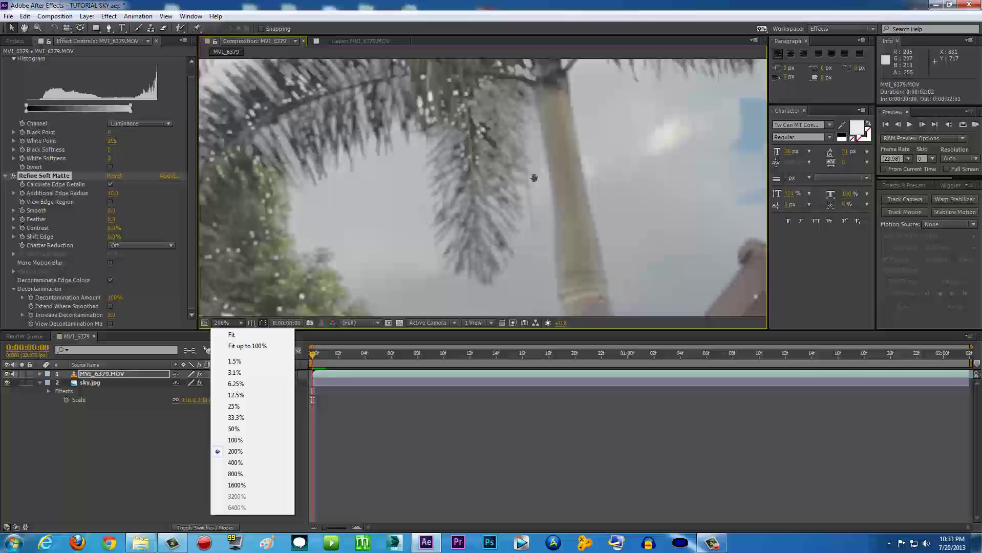
drag(407, 101, 500, 190)
click(286, 244)
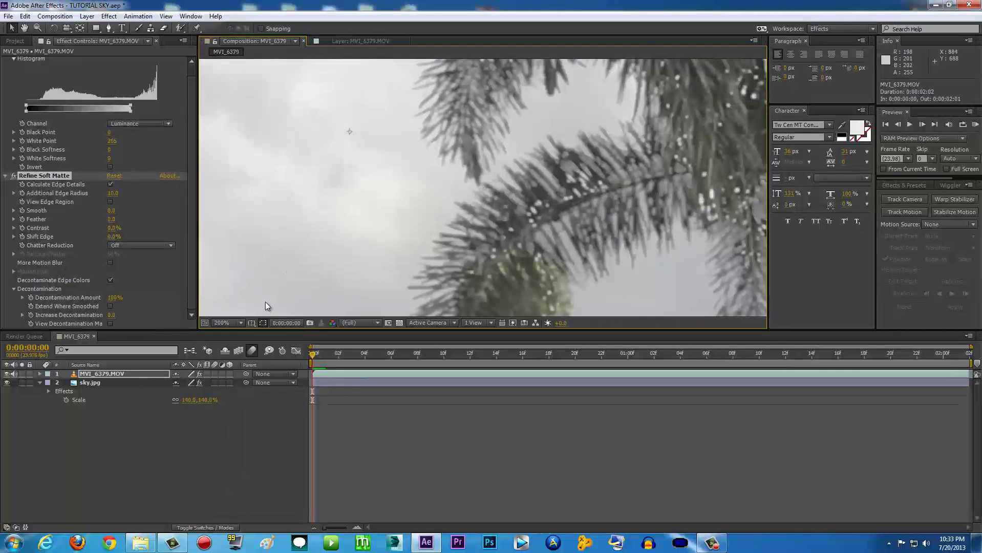
click(241, 323)
click(242, 345)
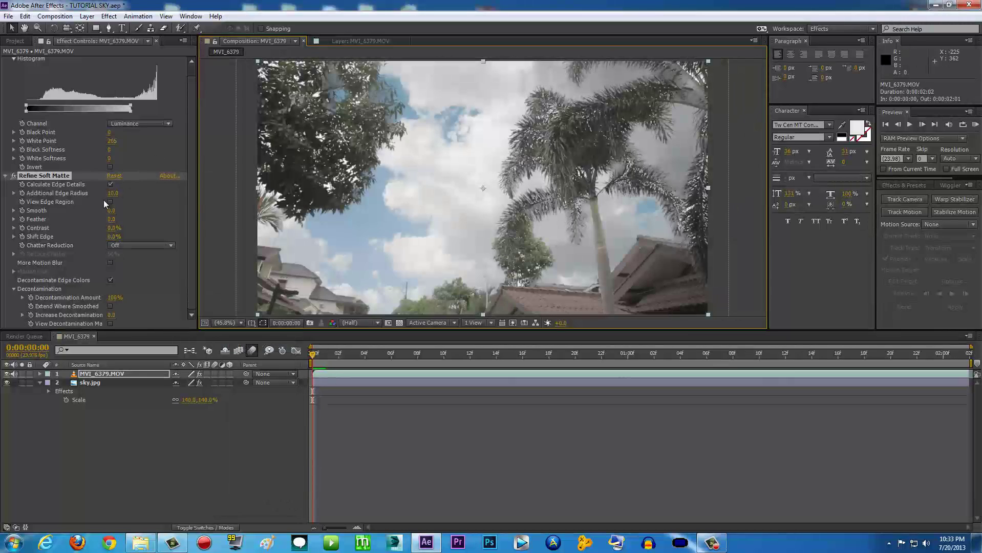
Turn on Extend Where Smoothed and check the matte a few frames ahead
click(185, 232)
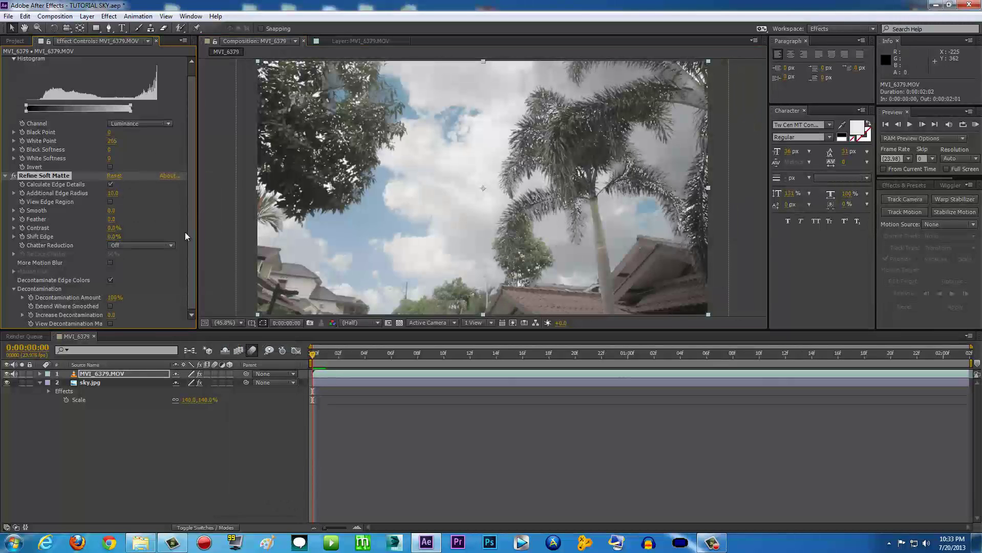
click(111, 307)
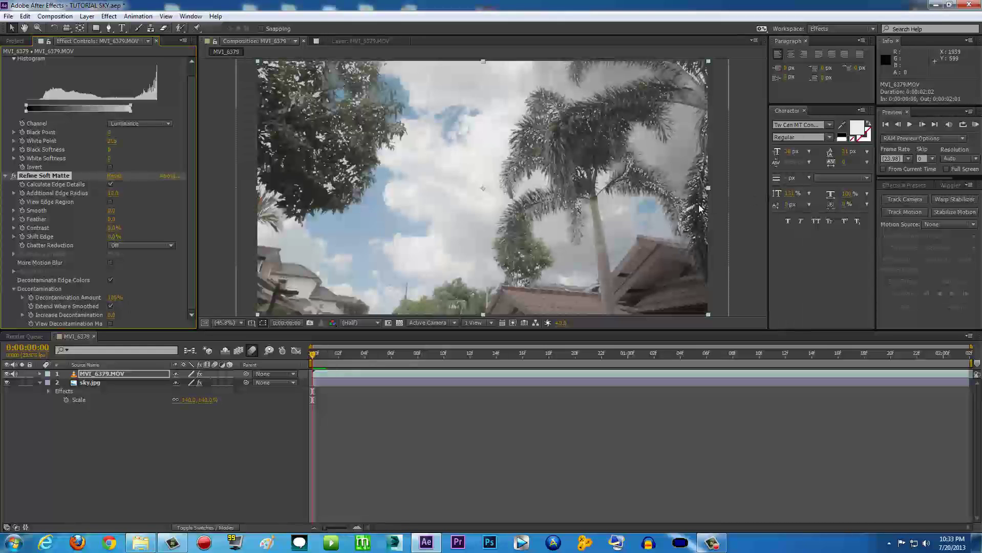
click(352, 354)
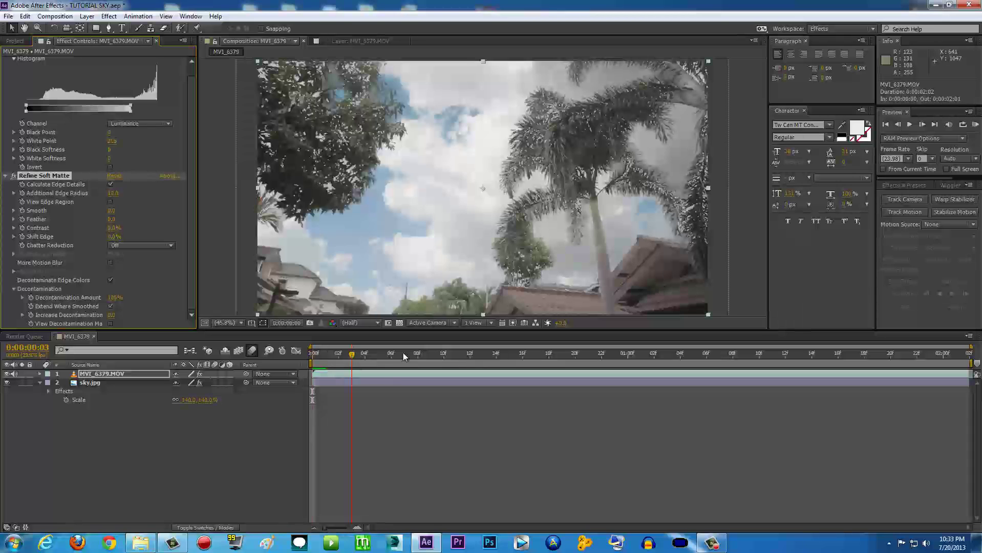
click(314, 357)
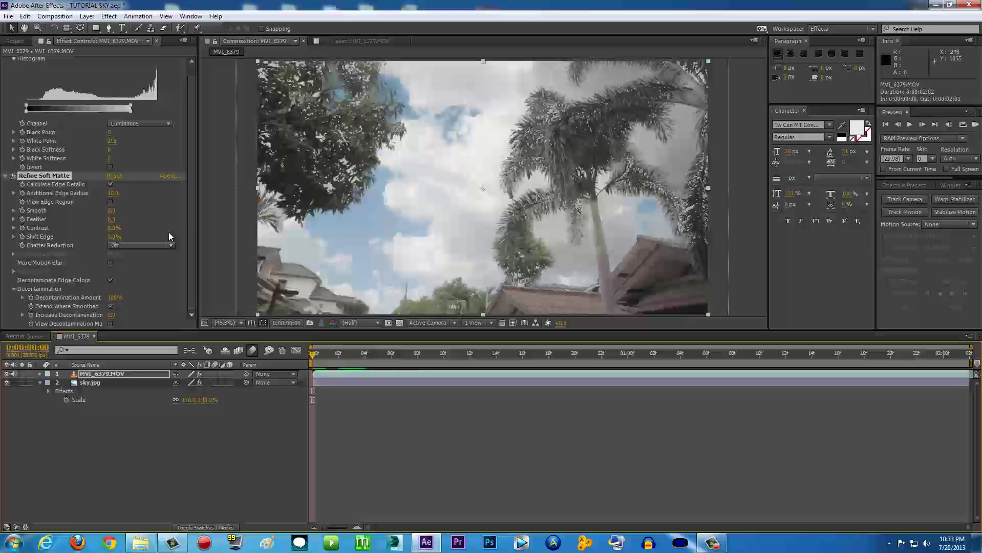
scroll(189, 221, up, 1)
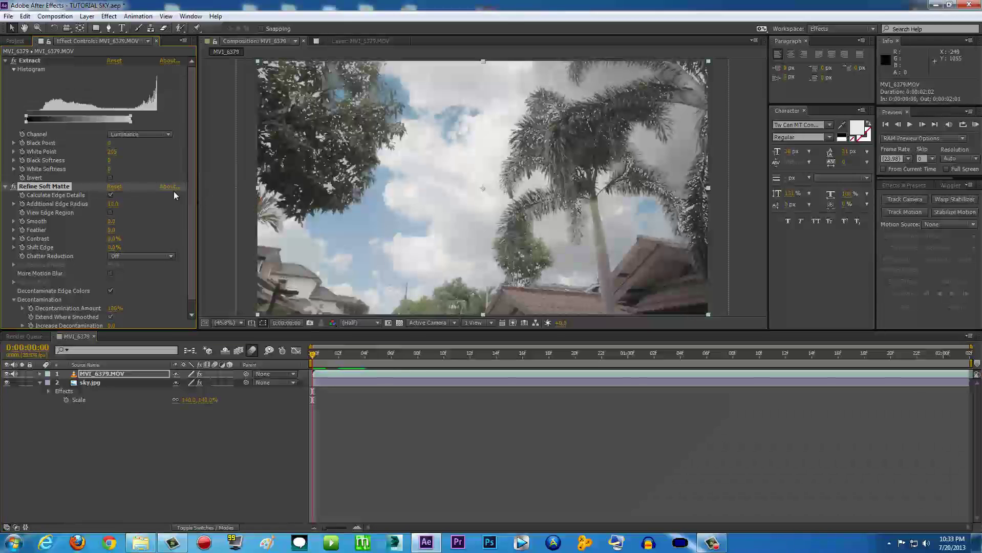
Collapse the Refine Soft Matte and Extract settings in Effect Controls
click(5, 186)
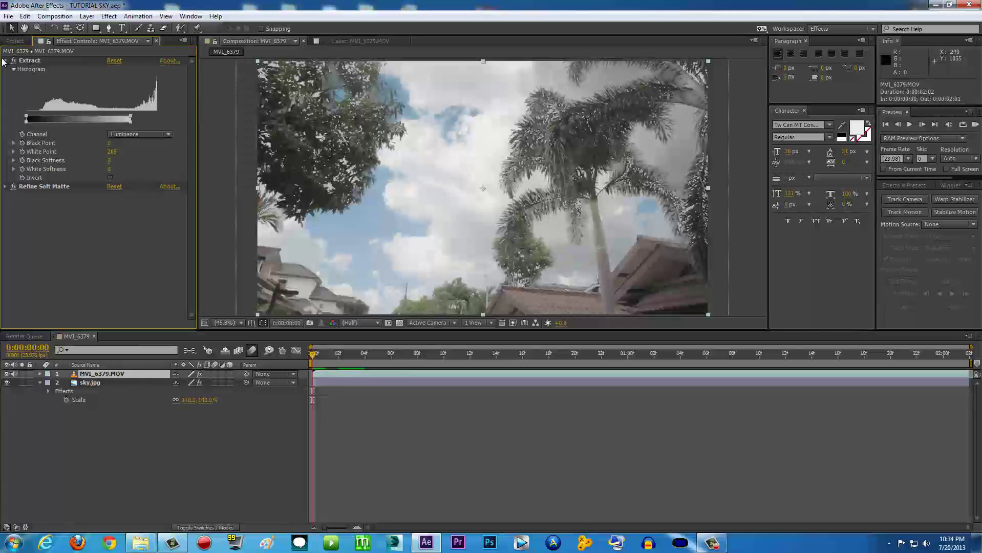
click(34, 62)
click(5, 61)
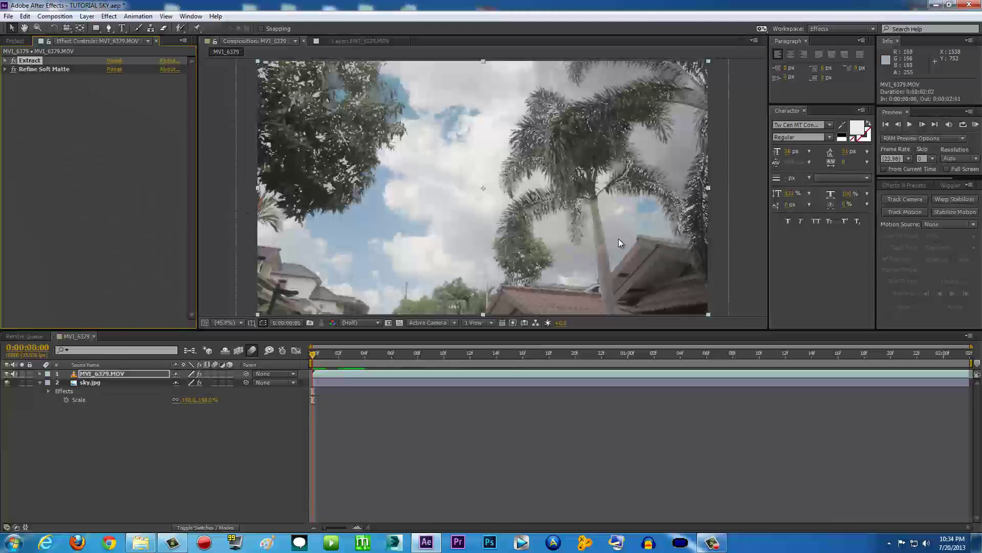
Disable Extract to reveal the original white sky and bring up Effects & Presets at frame 0
drag(328, 348, 313, 348)
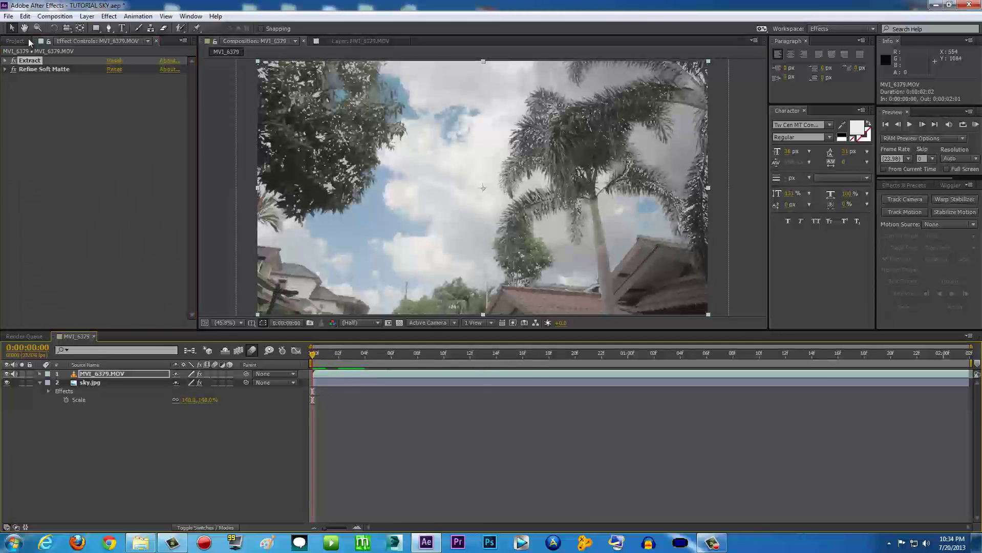
click(14, 60)
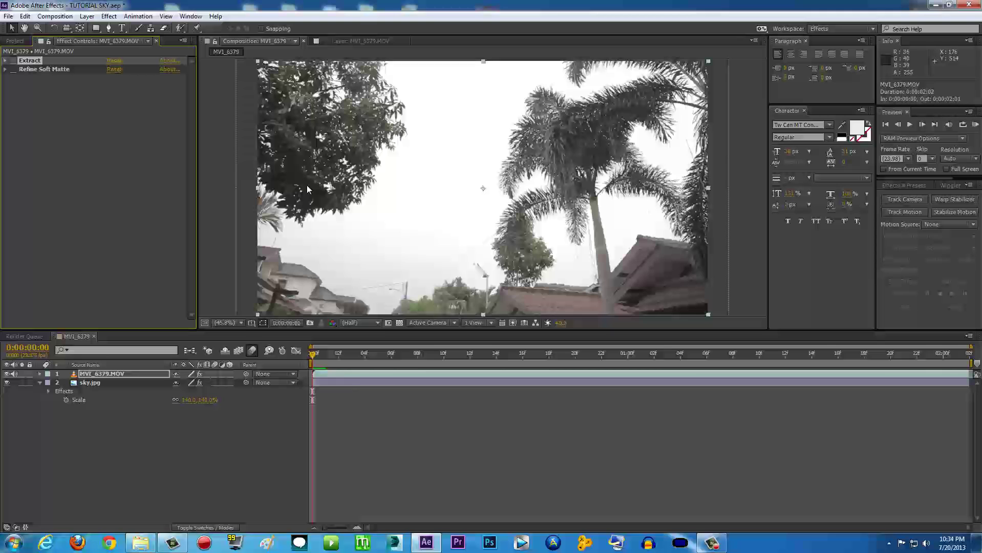
click(342, 375)
click(376, 353)
key(Home)
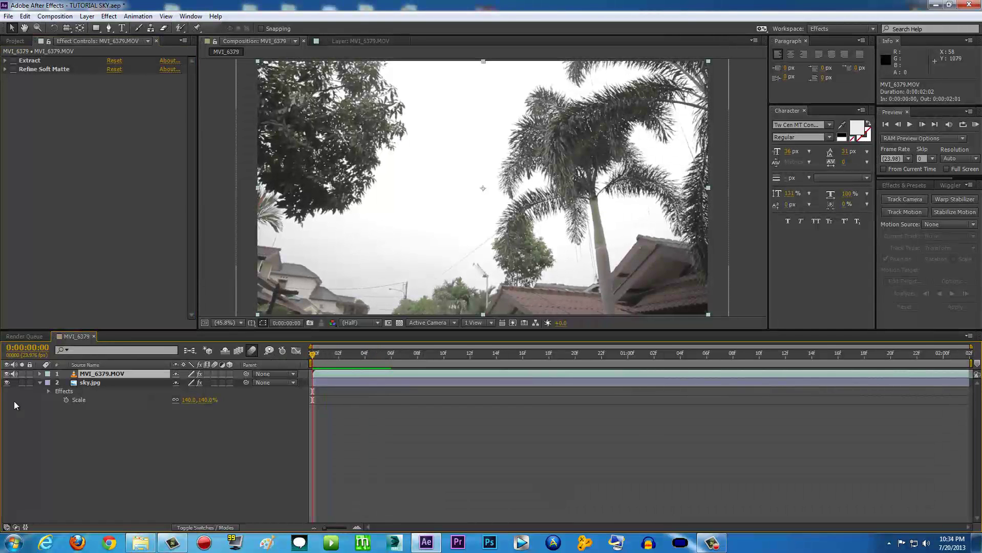
click(893, 187)
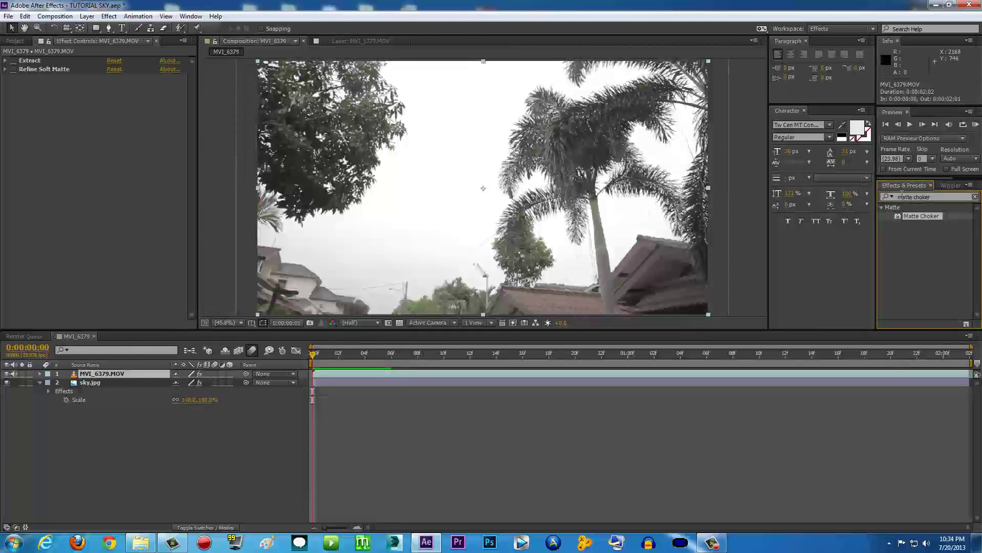
Apply Luma Key to MVI_6379.MOV set to Key Out Brighter, Threshold 197
click(945, 197)
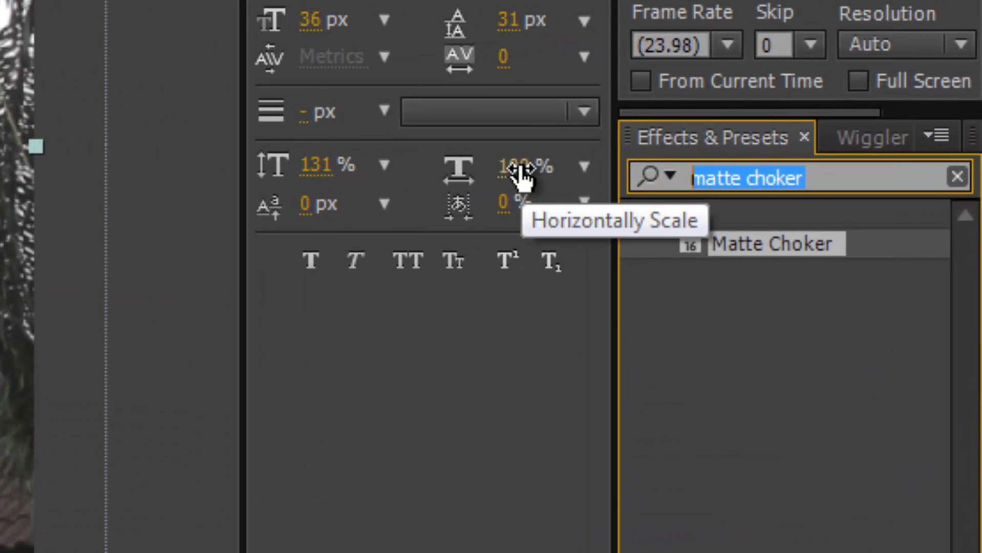
text(luma key)
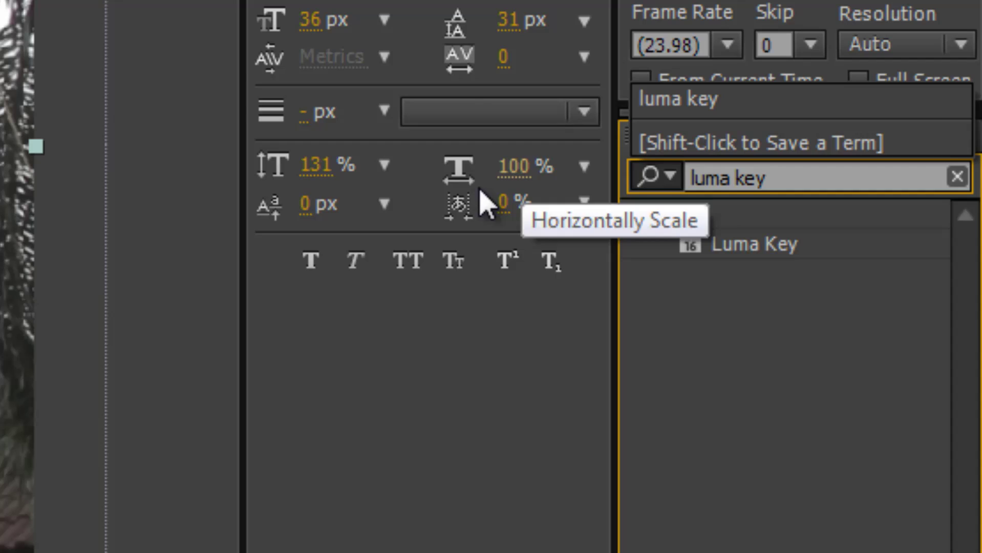
click(767, 256)
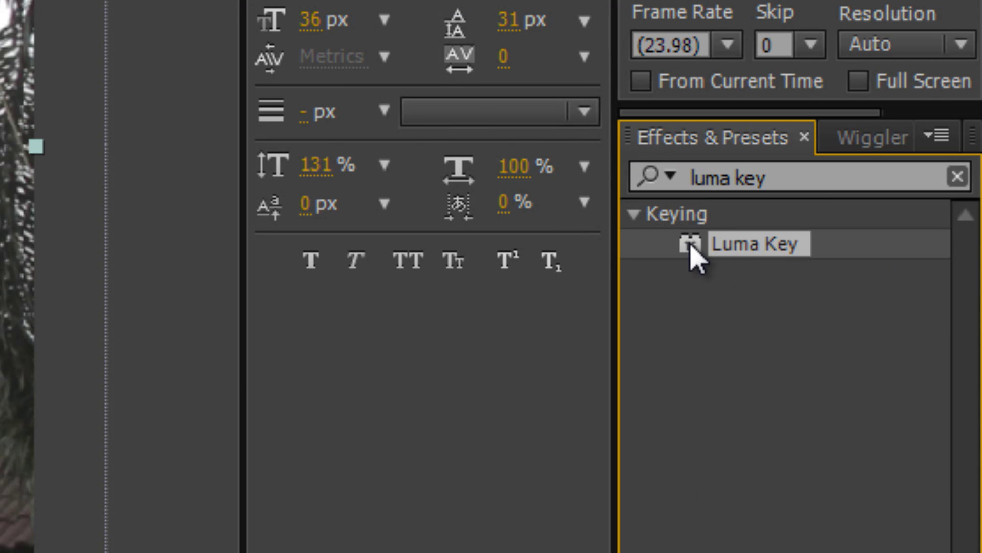
drag(691, 248, 0, 552)
drag(256, 375, 121, 372)
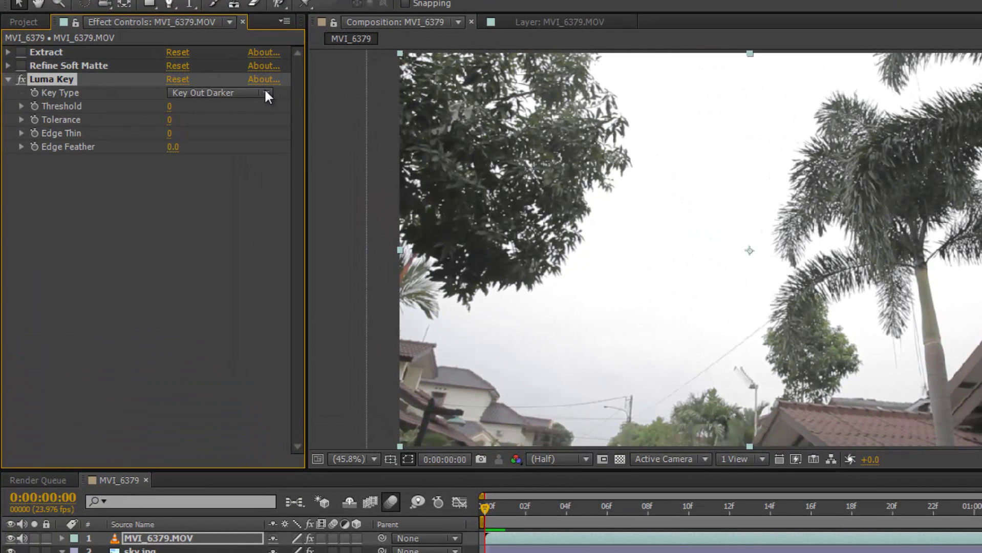
click(265, 92)
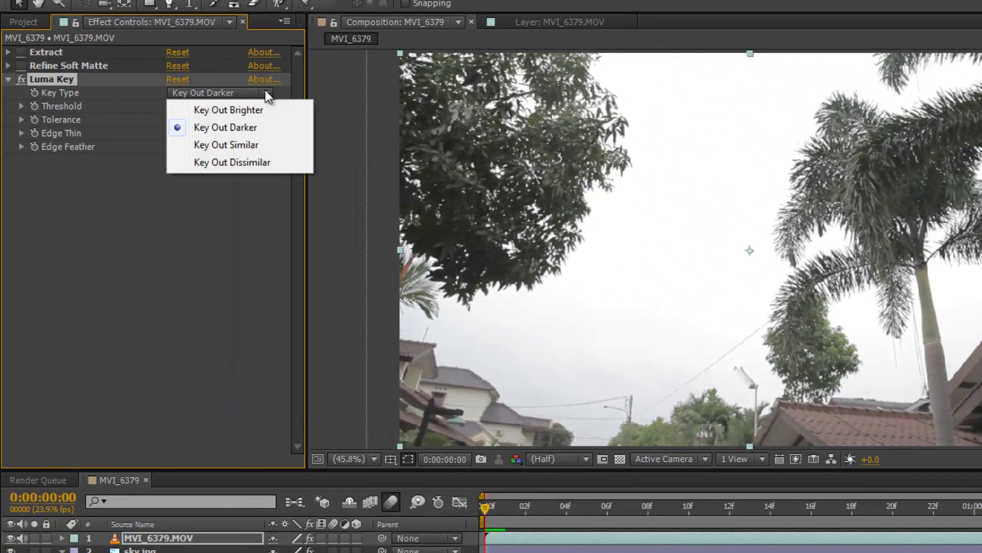
click(235, 107)
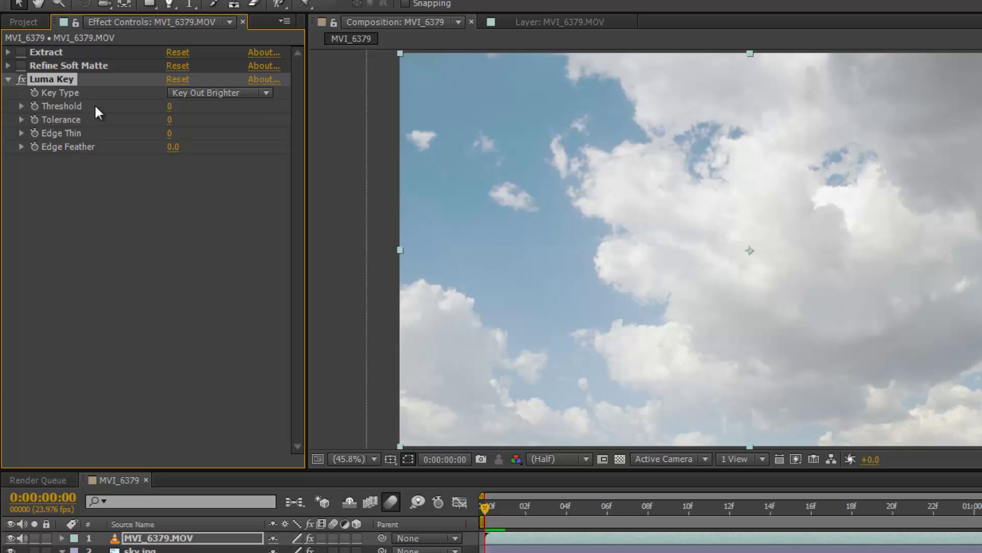
drag(168, 106, 279, 96)
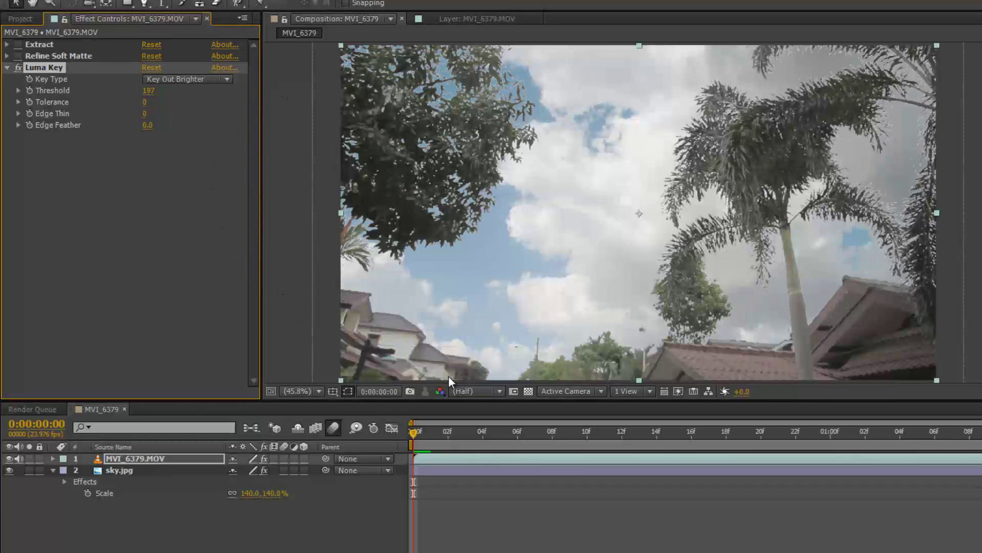
Scrub the opening frames and zoom in to review the key, then refit the viewer
drag(450, 449, 359, 443)
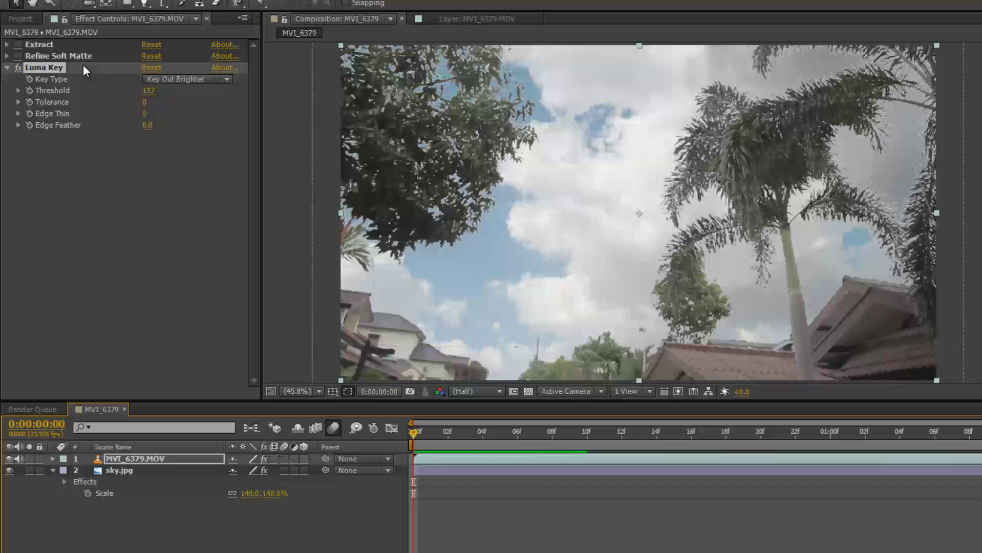
click(47, 67)
click(43, 65)
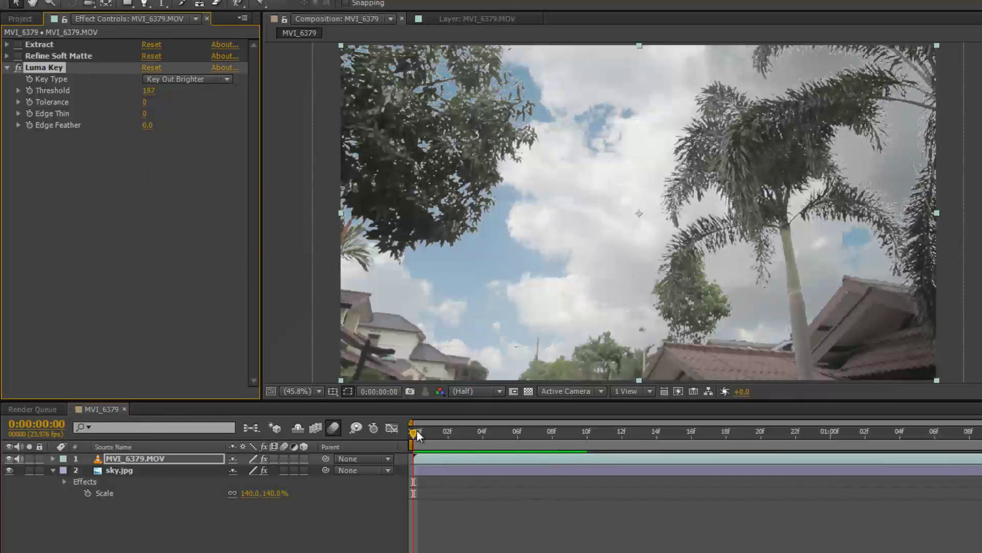
drag(415, 431, 320, 417)
scroll(630, 262, up, 3)
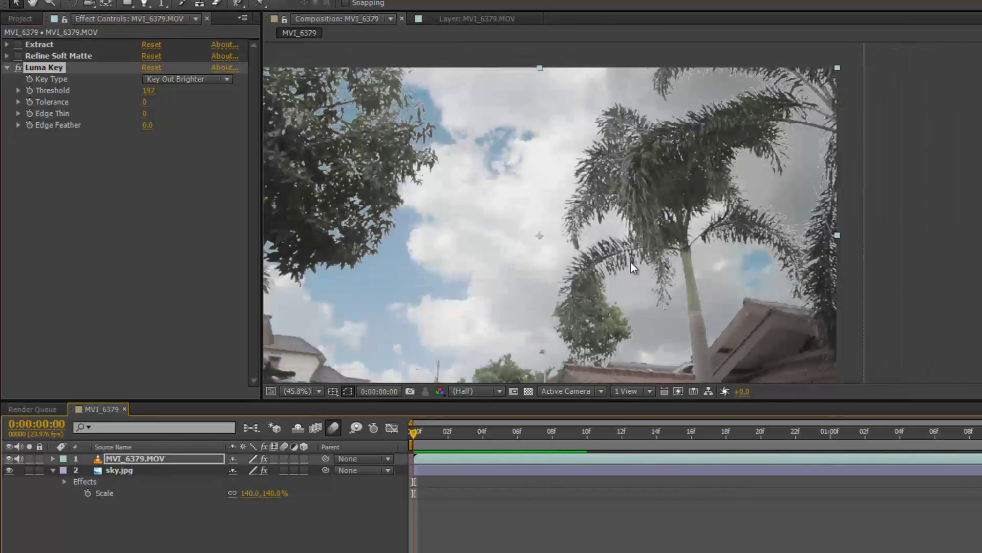
drag(802, 246, 937, 205)
click(319, 391)
click(327, 422)
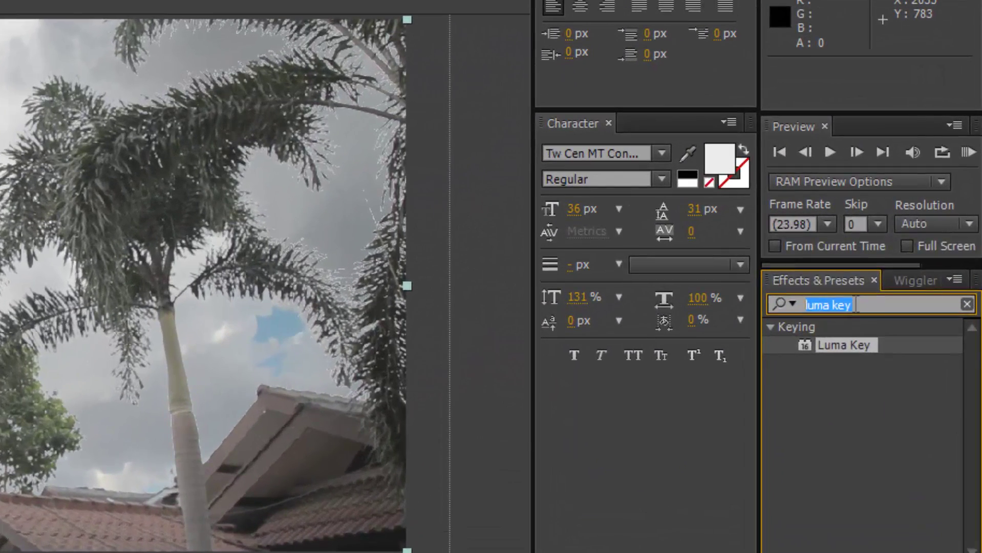
Add Matte Choker: Geometric Softness 1 at 0.8, Choke 1 at 68, Geometric Softness 2 at 7.50
text(matte c)
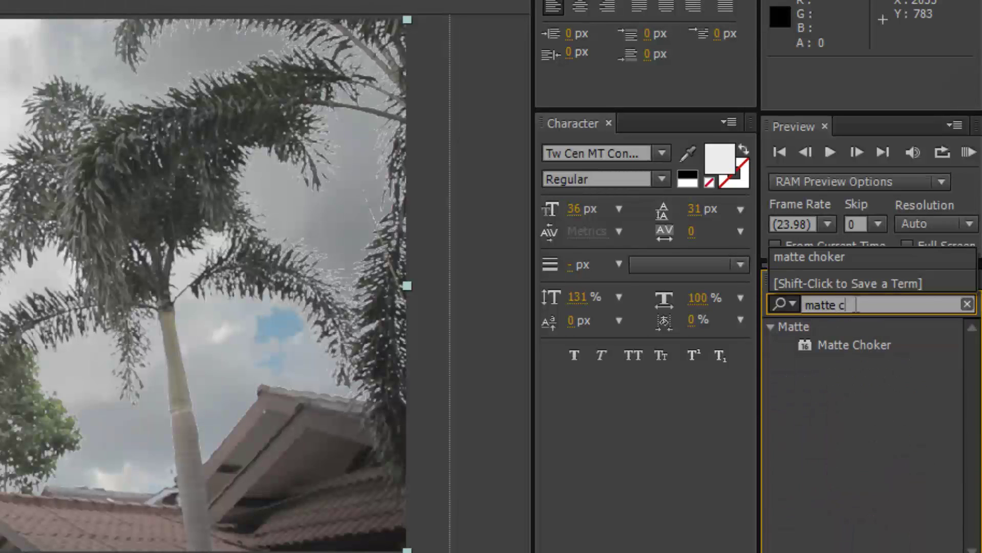
text(hoker)
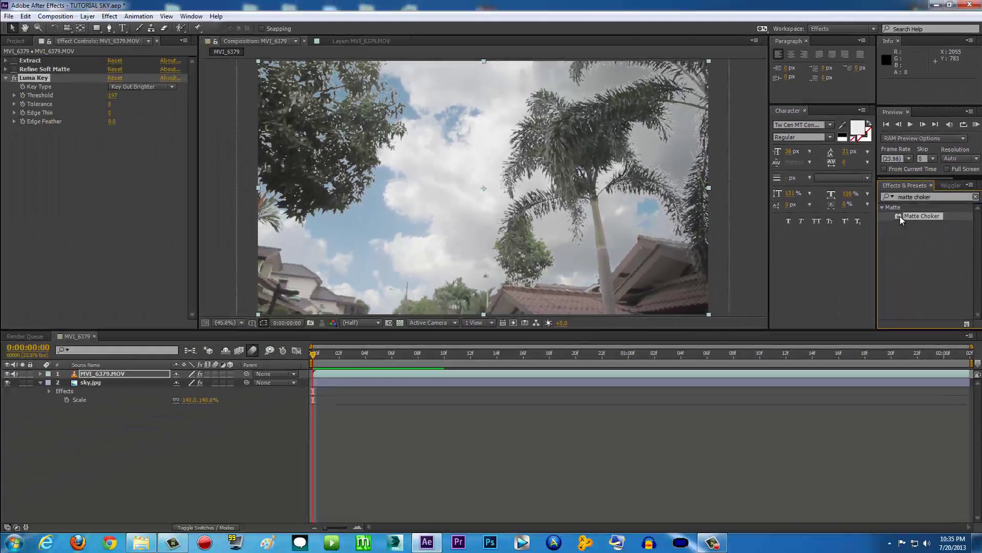
drag(900, 216, 129, 374)
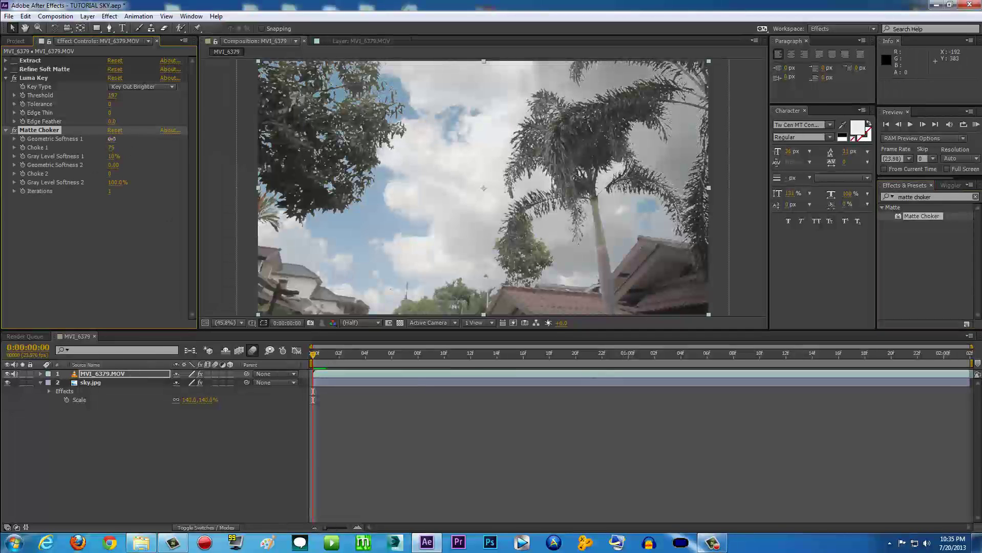
drag(112, 139, 94, 141)
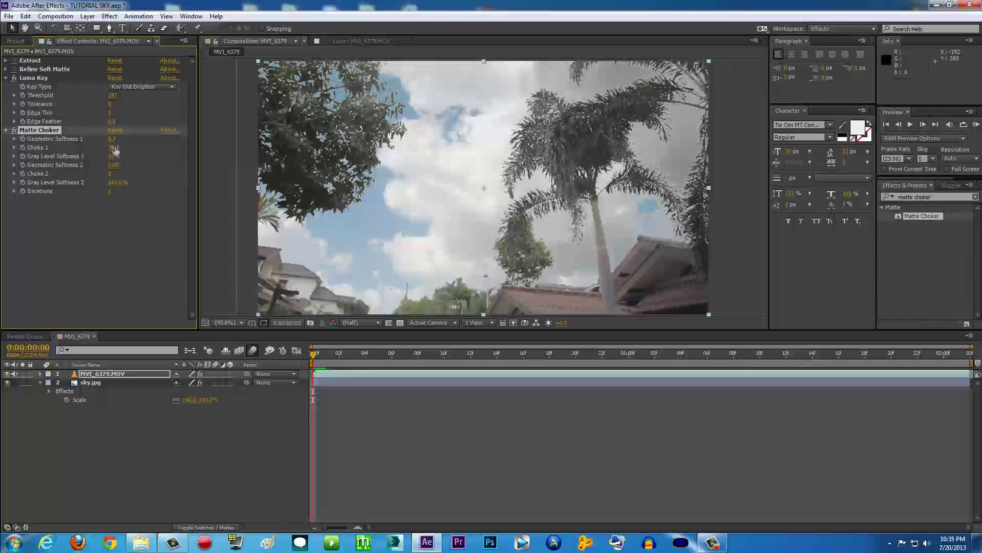
mouse_move(116, 147)
mouse_down()
mouse_move(134, 147)
mouse_move(100, 148)
mouse_up()
drag(142, 165, 158, 165)
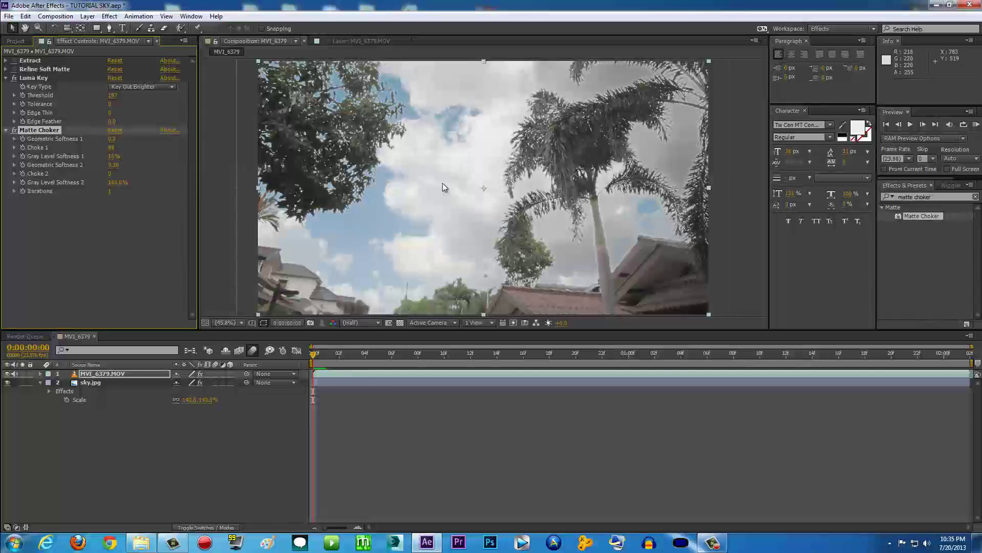
Zoom in on the palms and raise sky.jpg's Hue/Saturation Master Lightness to 66
scroll(443, 183, up, 3)
scroll(425, 189, up, 4)
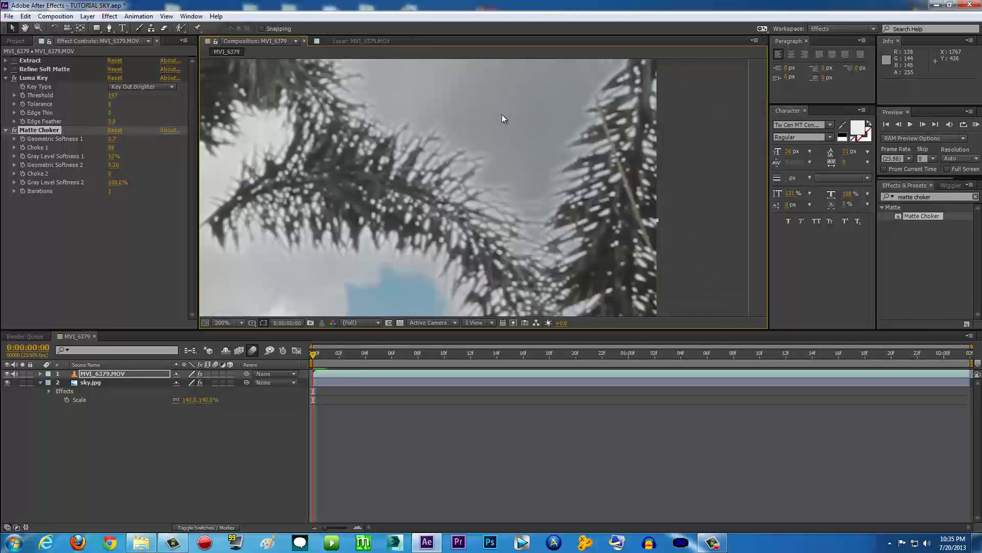
scroll(473, 205, left, 3)
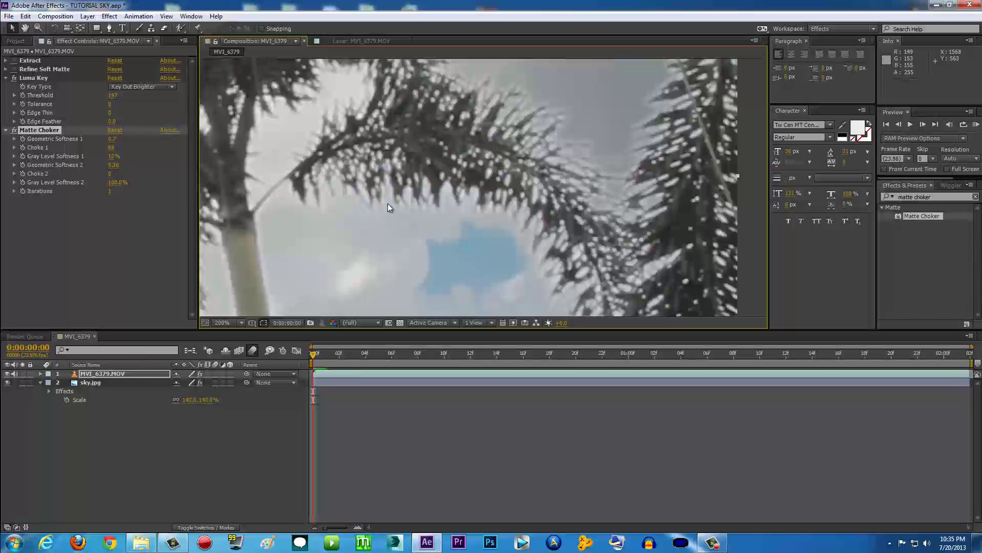
drag(387, 203, 474, 185)
click(112, 384)
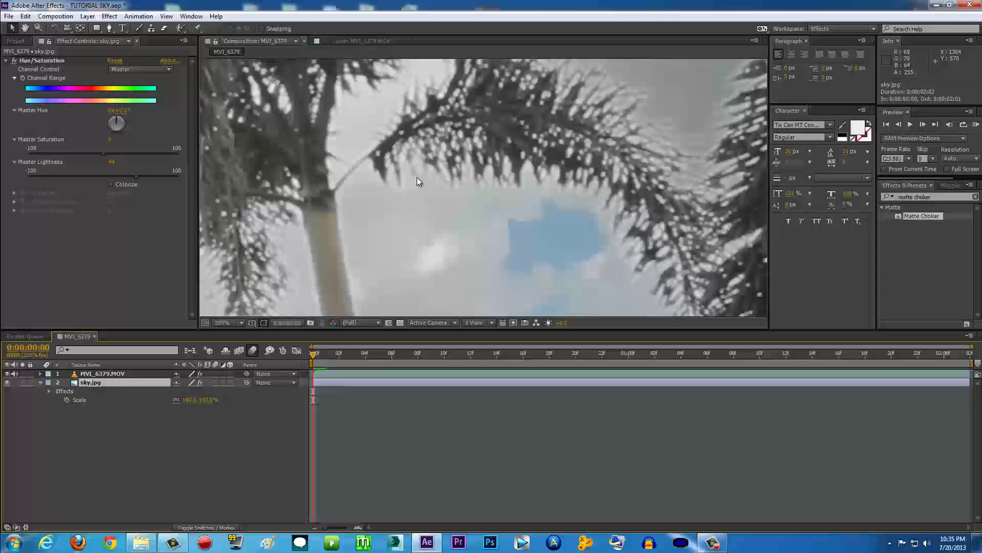
scroll(416, 177, left, 2)
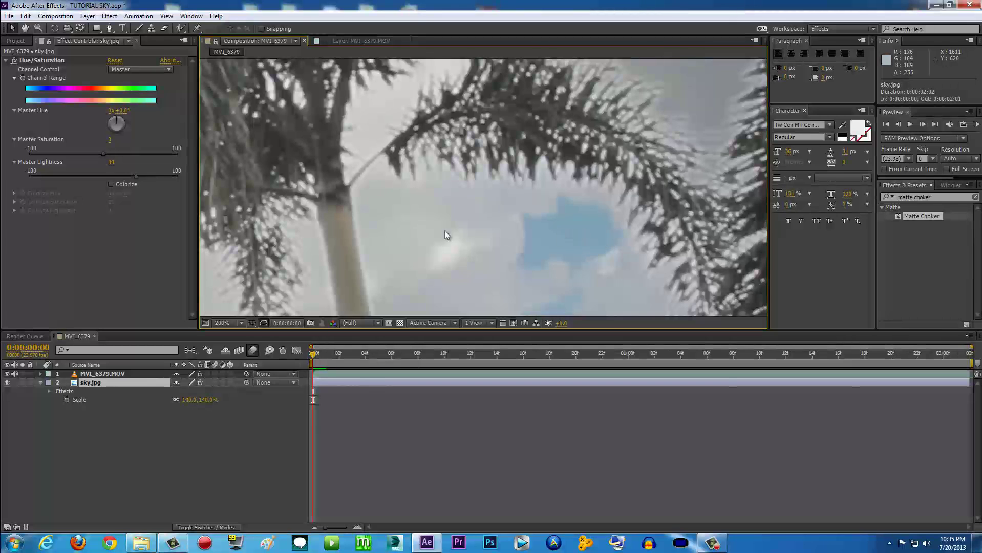
drag(549, 204, 497, 204)
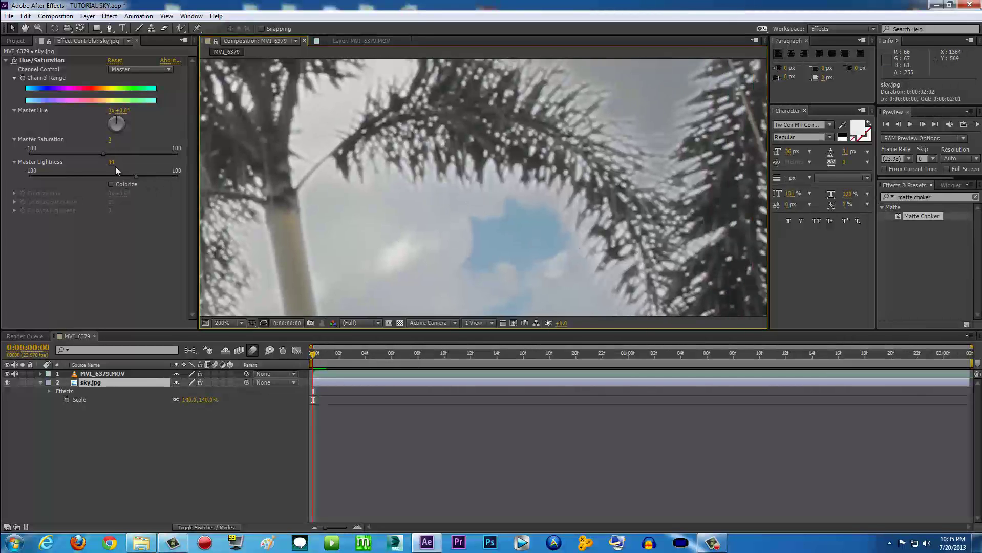
click(97, 383)
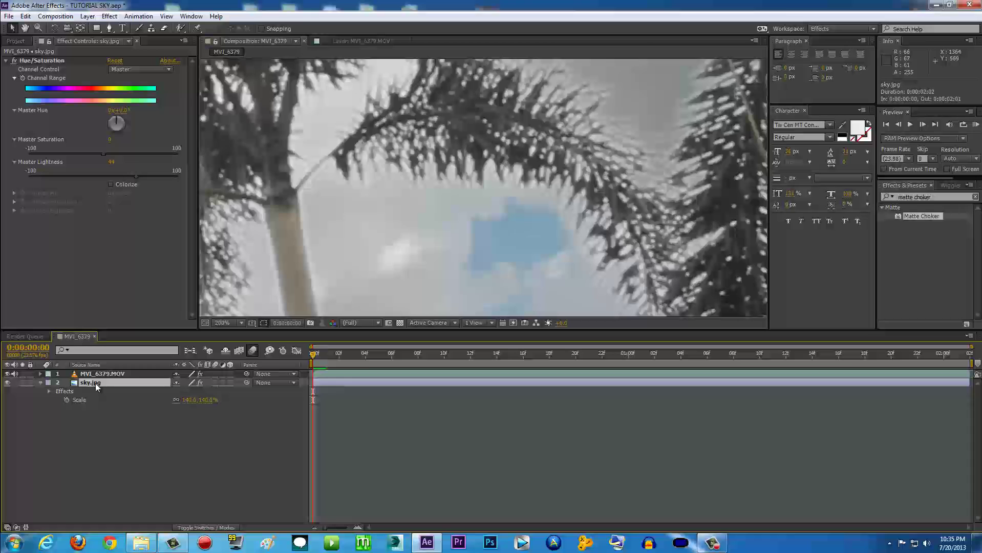
drag(136, 177, 153, 177)
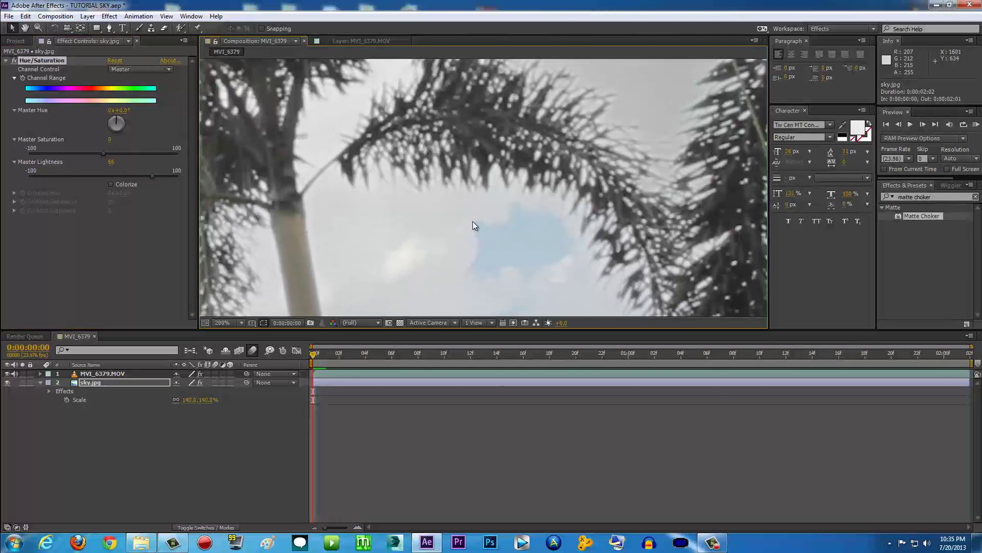
scroll(472, 222, down, 4)
drag(313, 194, 560, 193)
click(241, 323)
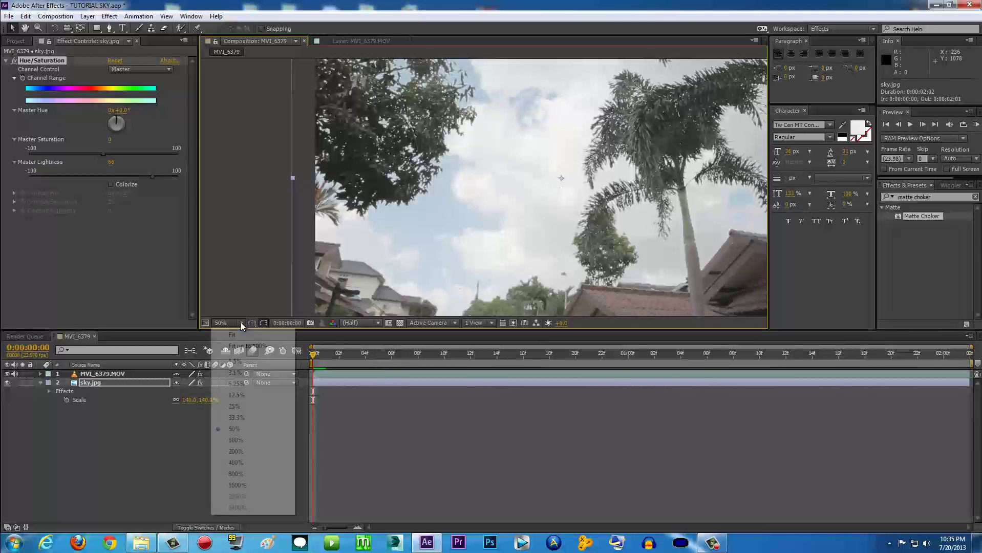
click(249, 344)
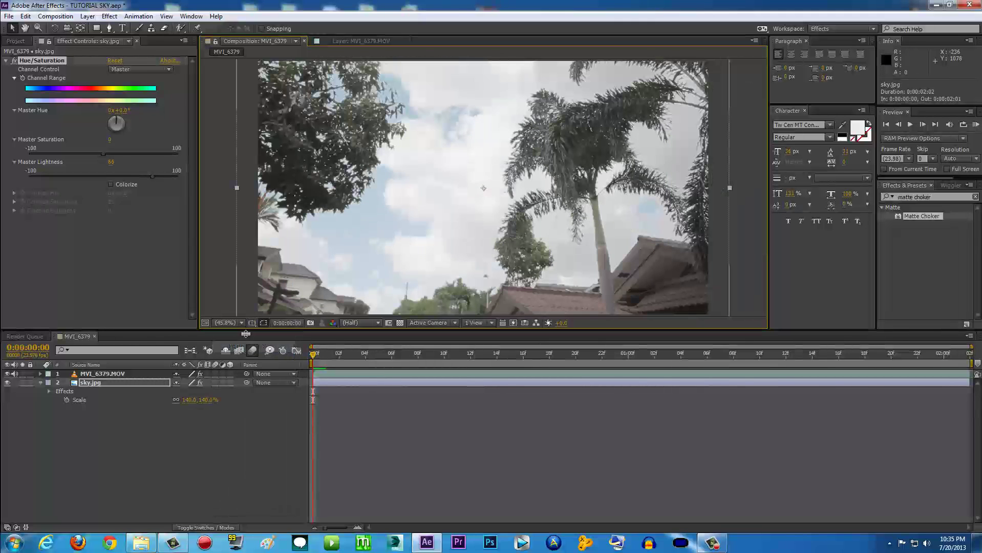
click(738, 169)
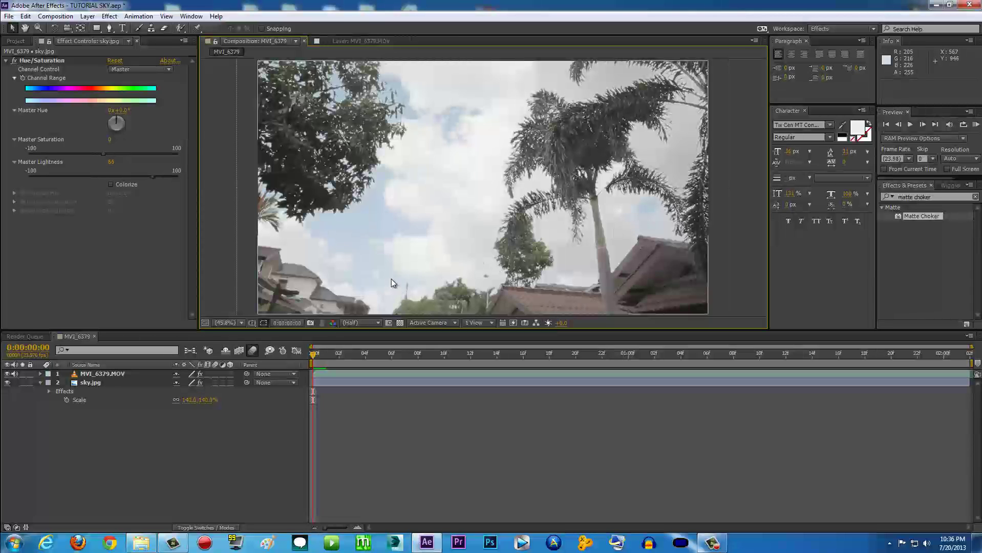
drag(319, 355, 219, 374)
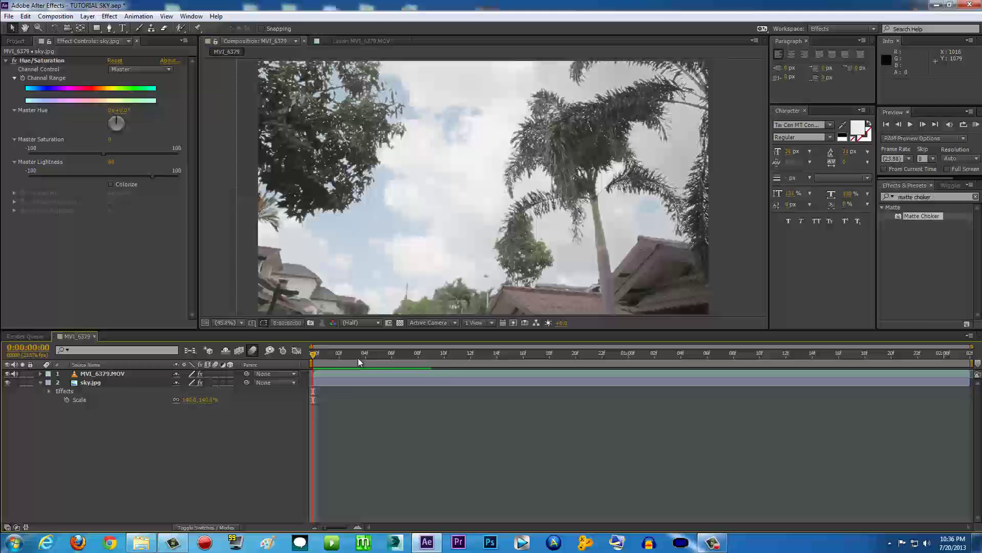
key(space)
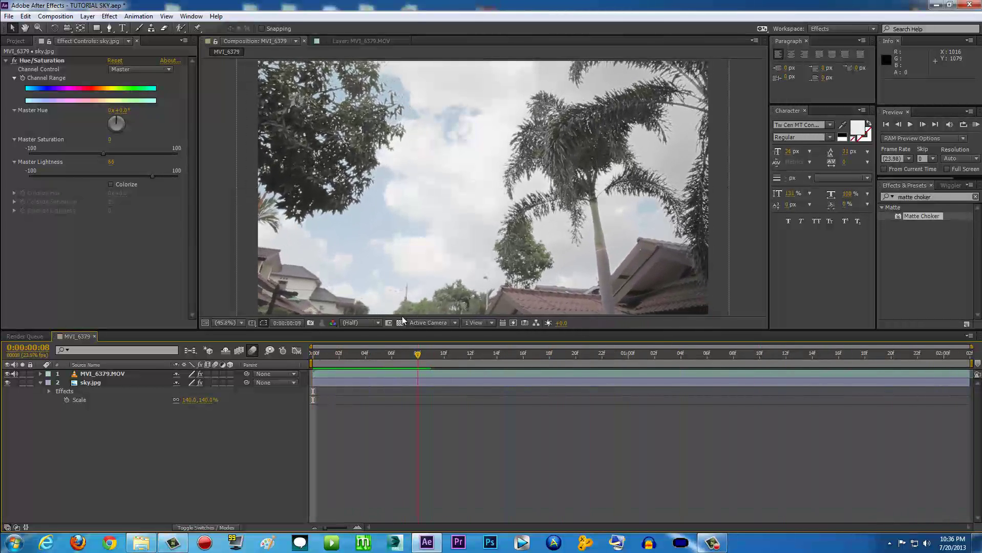
key(space)
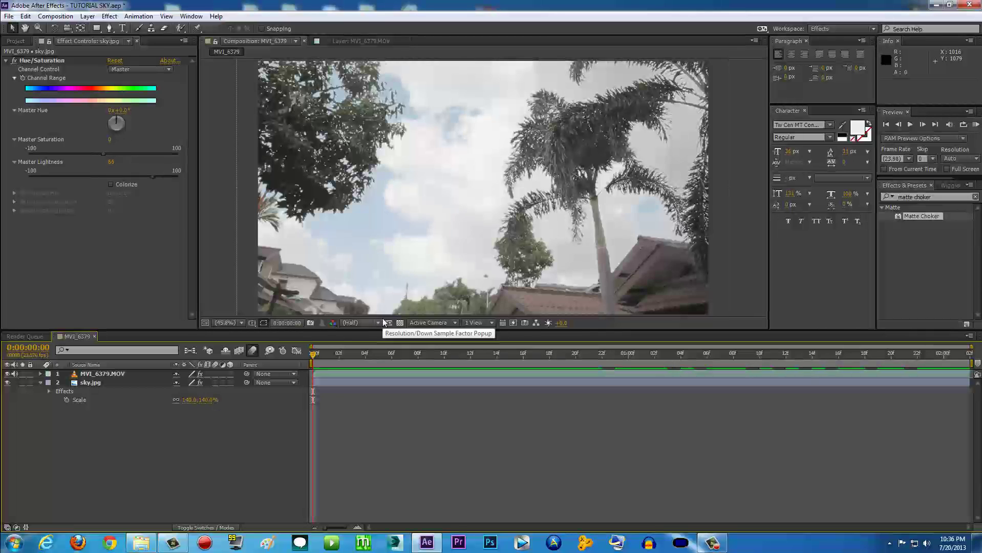
click(96, 374)
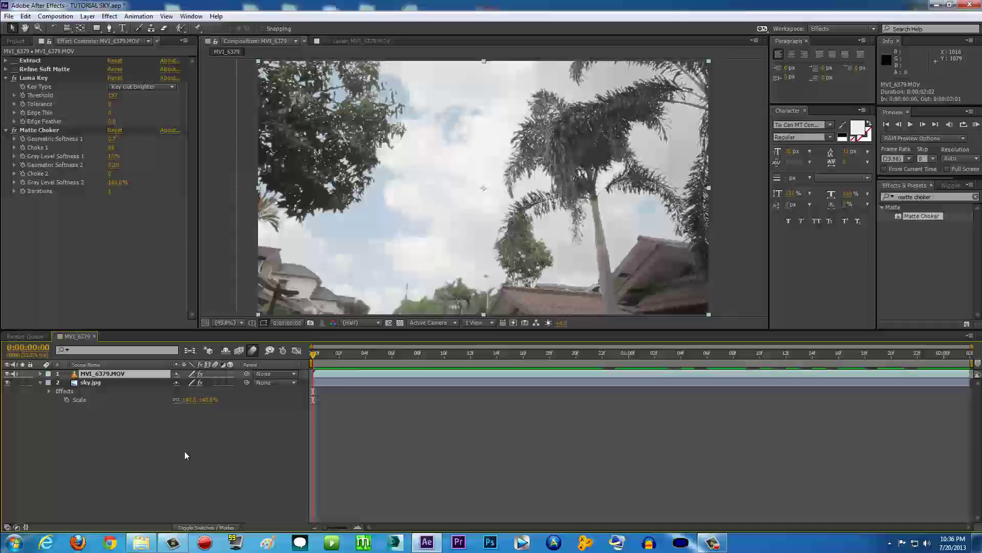
Add a new Null 1 layer above the palm-tree footage
click(88, 16)
mouse_move(87, 28)
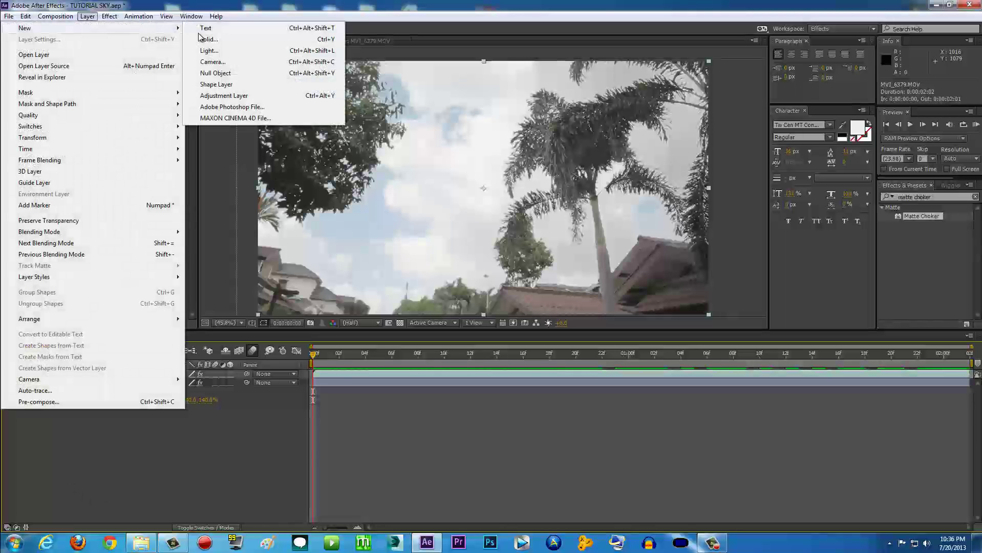
click(231, 73)
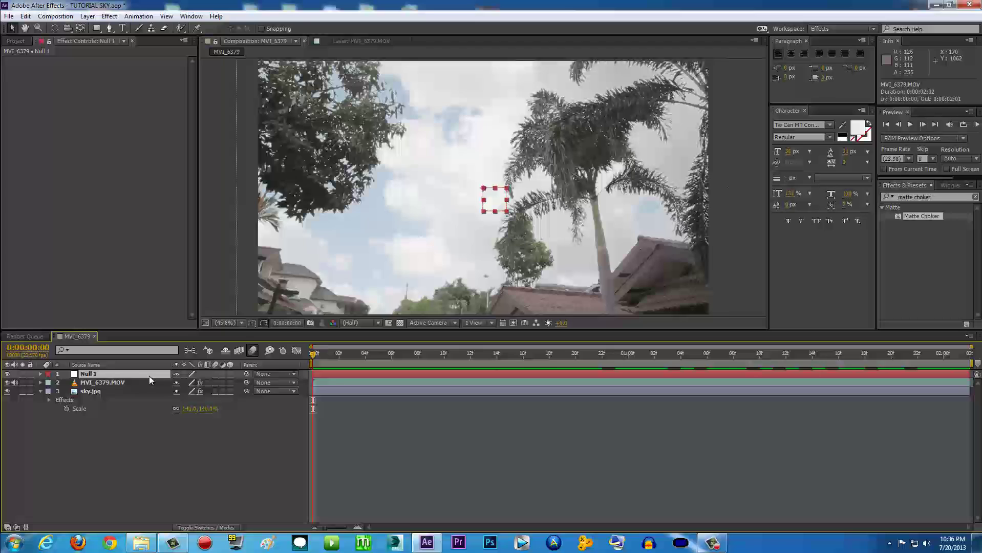
click(103, 375)
Select MVI_6379.MOV, bring up the Tracker panel, and scrub the timeline back to the start
click(115, 384)
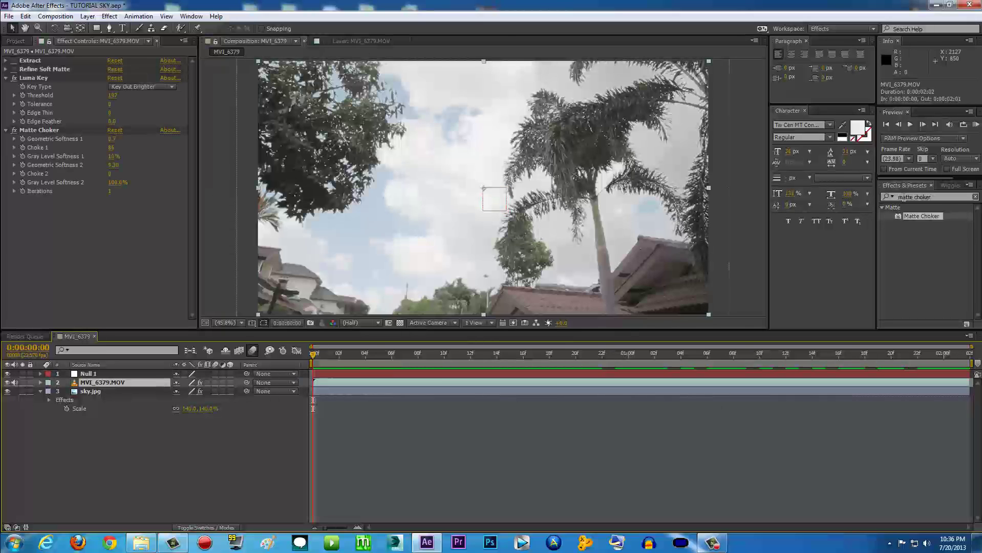
scroll(930, 182, down, 2)
click(946, 185)
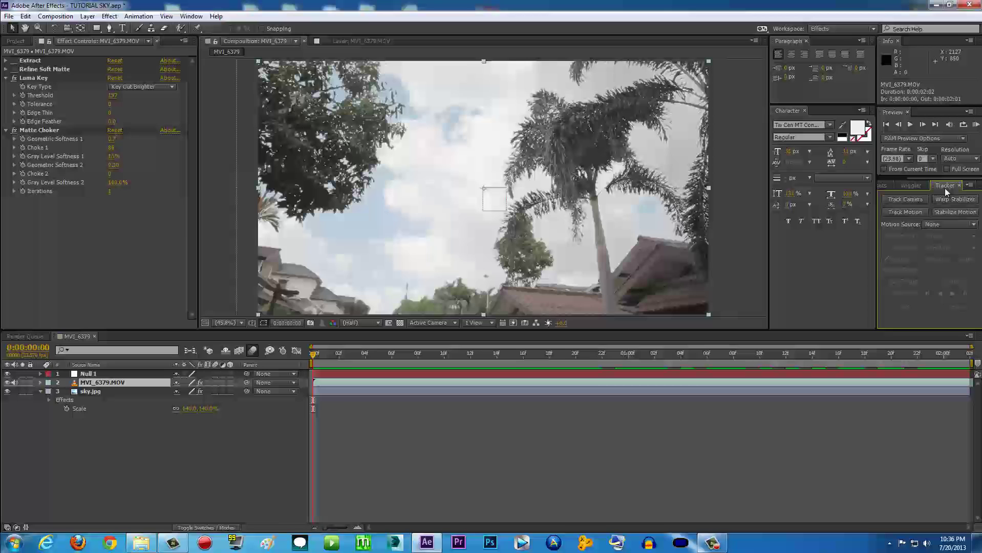
click(194, 16)
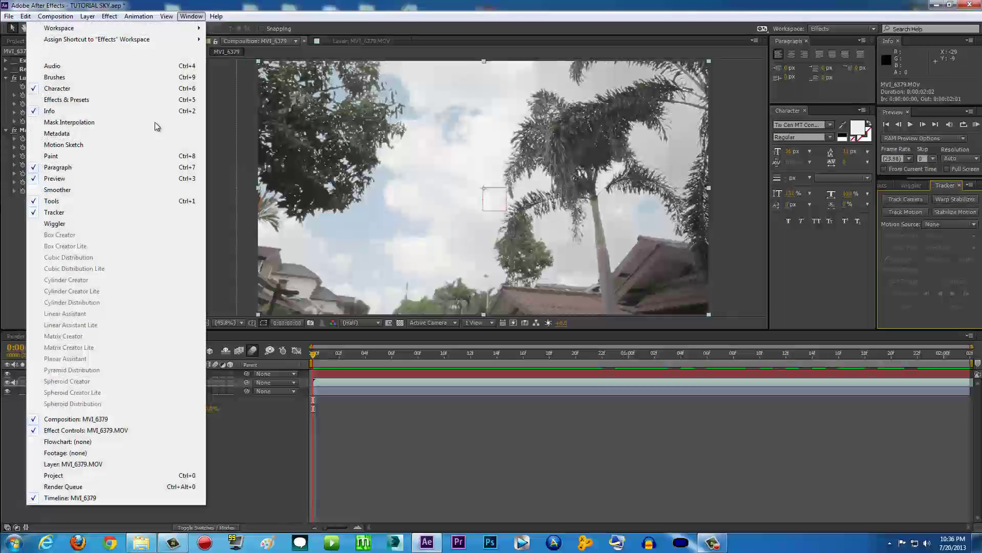
click(611, 37)
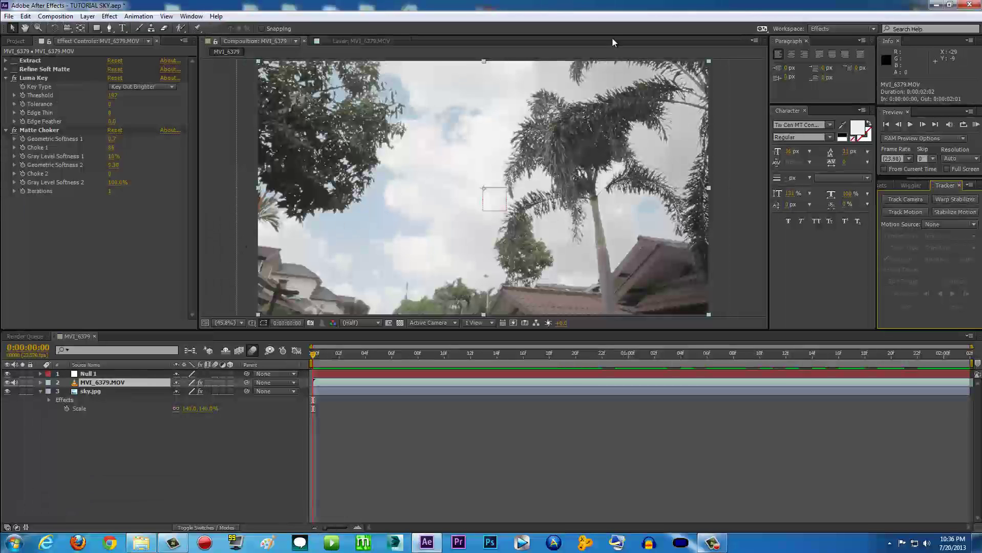
click(320, 382)
mouse_move(316, 360)
mouse_down()
mouse_move(449, 355)
mouse_move(314, 354)
mouse_up()
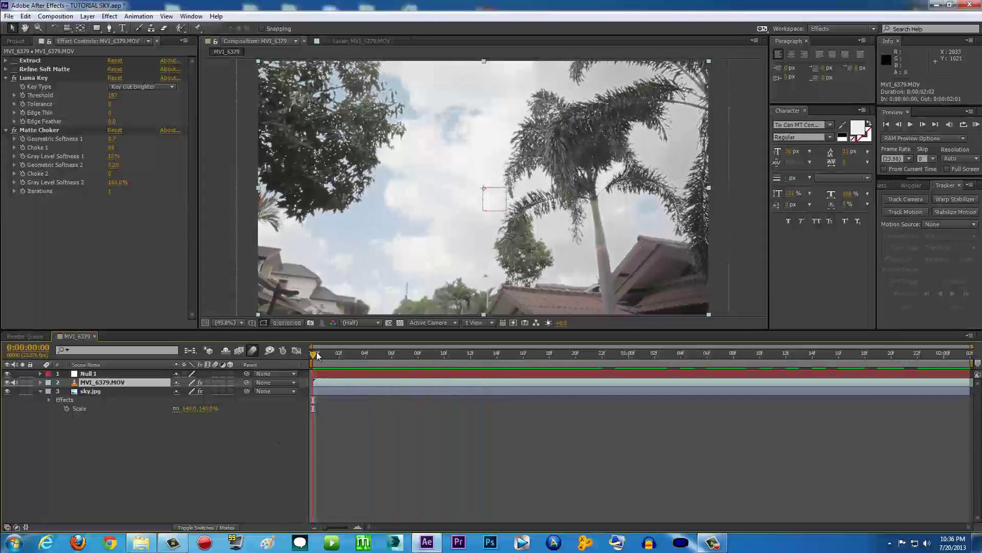
Start Track Motion and place Track Point 1 on the lamp-post arm with resized feature and search boxes
click(903, 212)
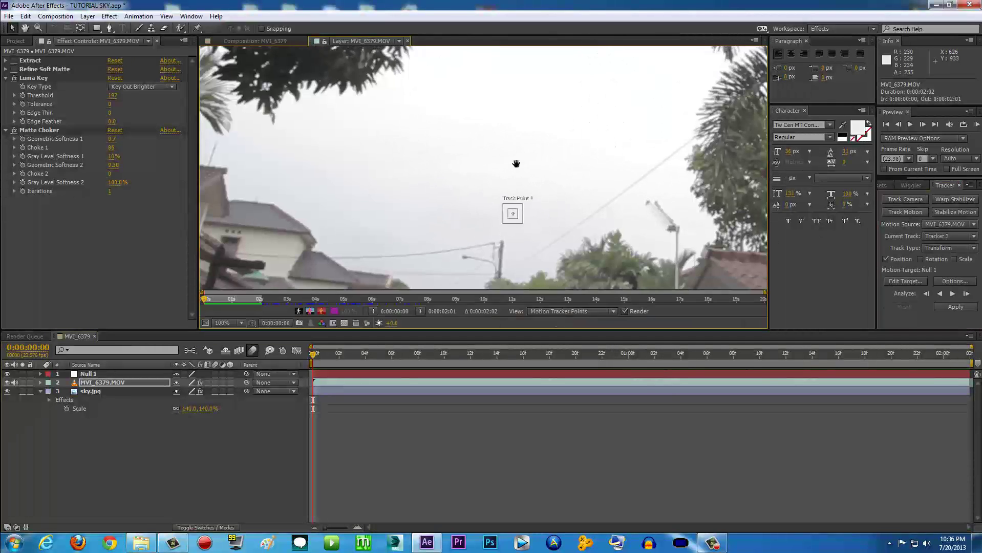
scroll(562, 176, up, 2)
scroll(508, 218, down, 1)
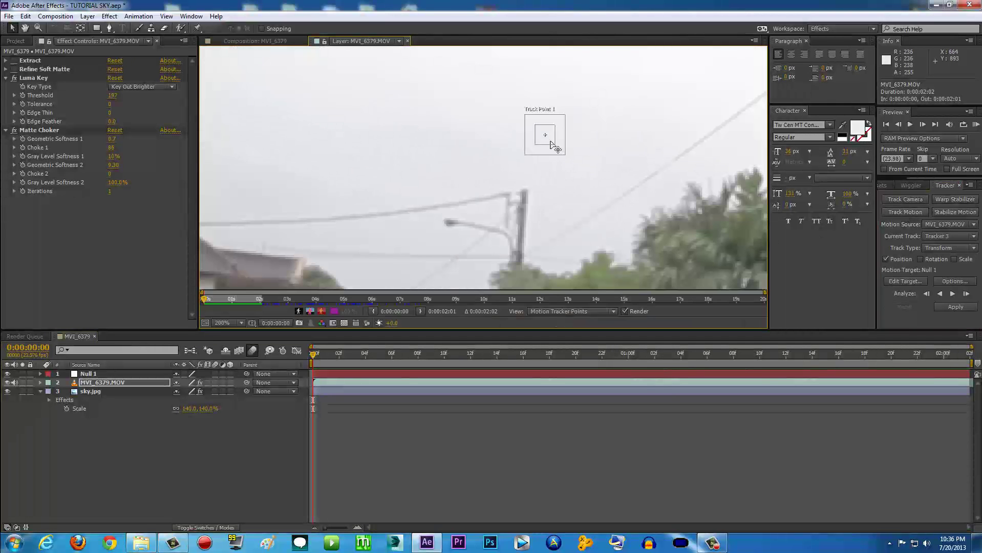
drag(548, 140, 448, 227)
scroll(511, 224, up, 1)
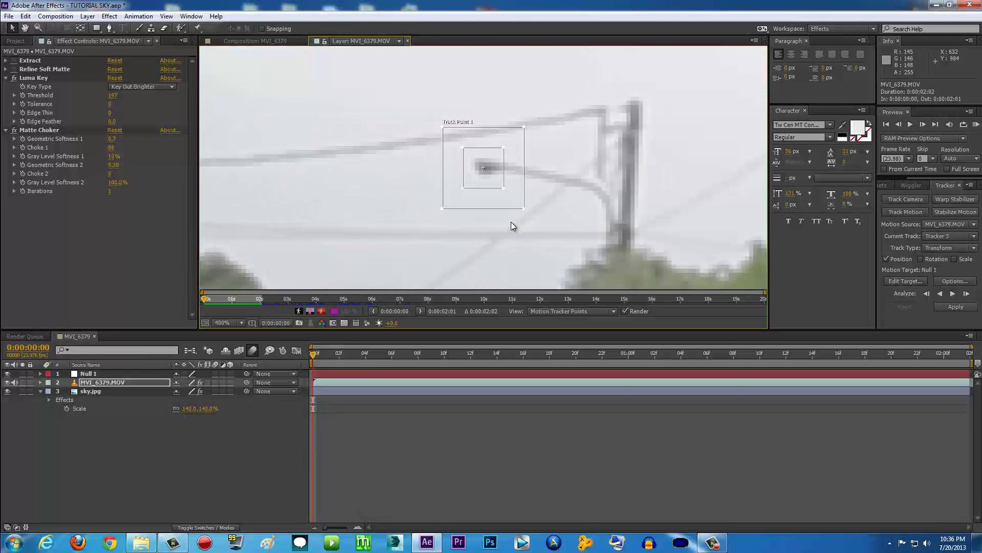
scroll(440, 214, up, 1)
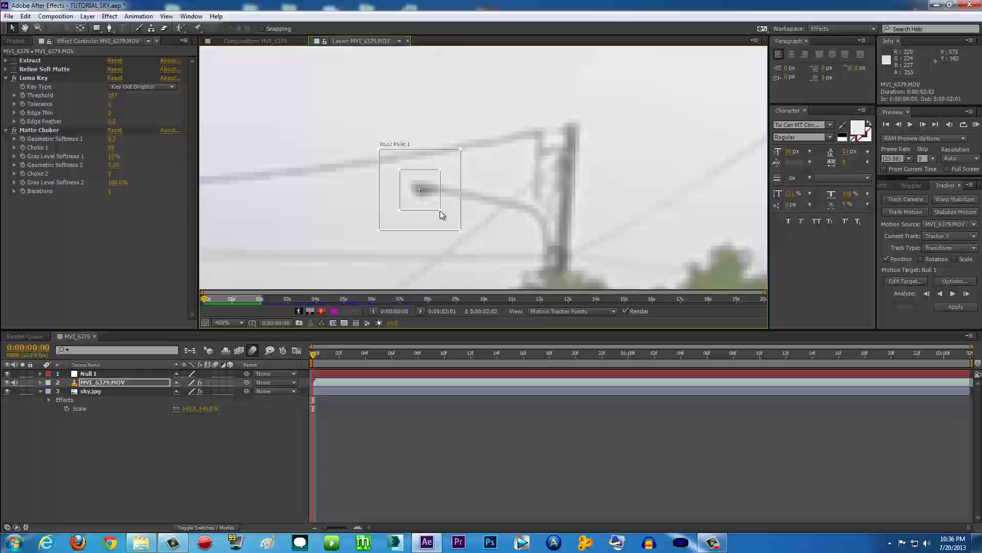
drag(440, 210, 463, 236)
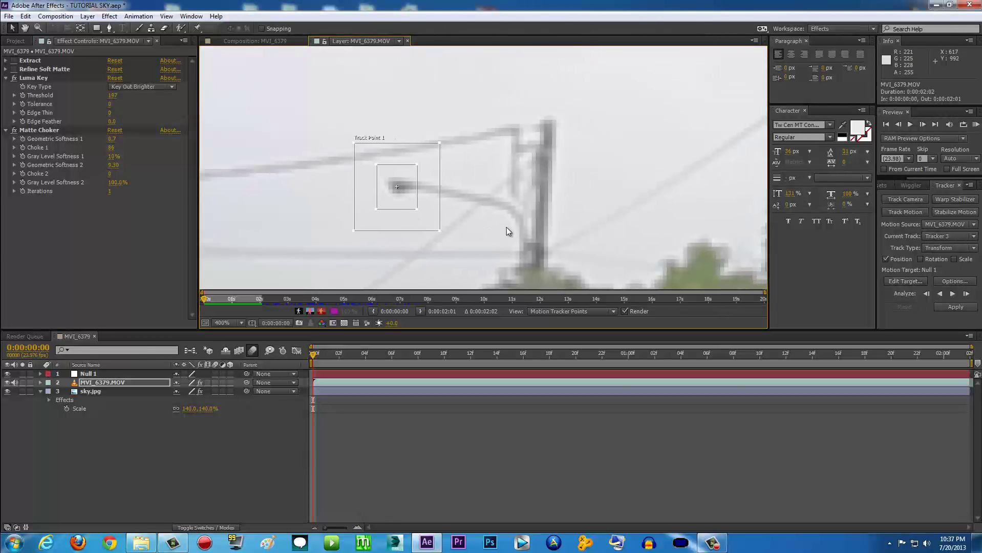
scroll(507, 227, down, 2)
scroll(500, 193, up, 2)
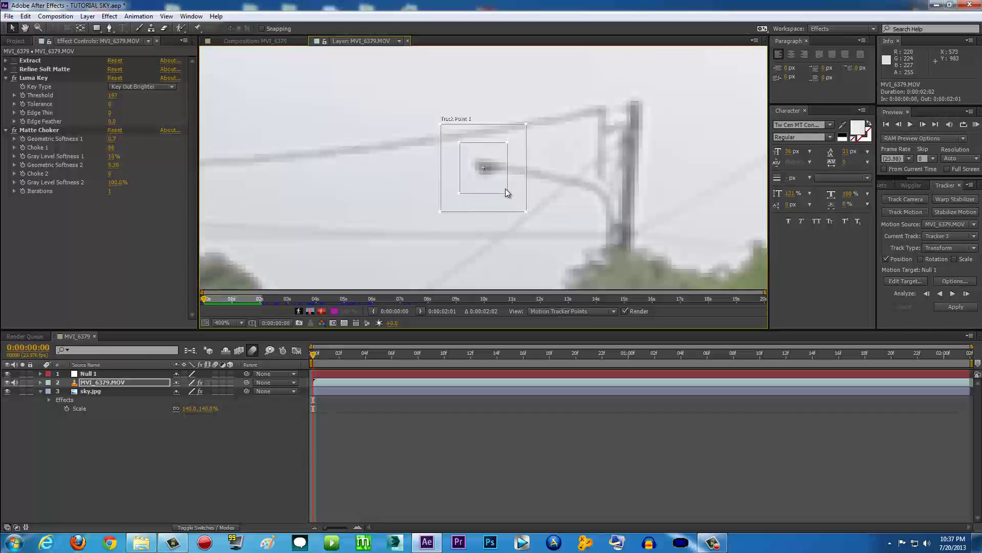
drag(507, 193, 529, 215)
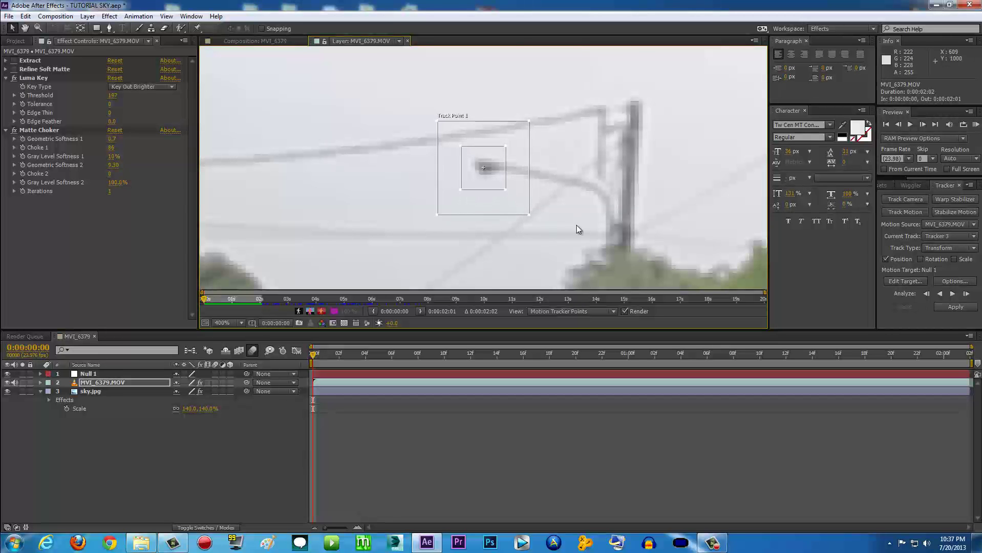
scroll(576, 230, down, 1)
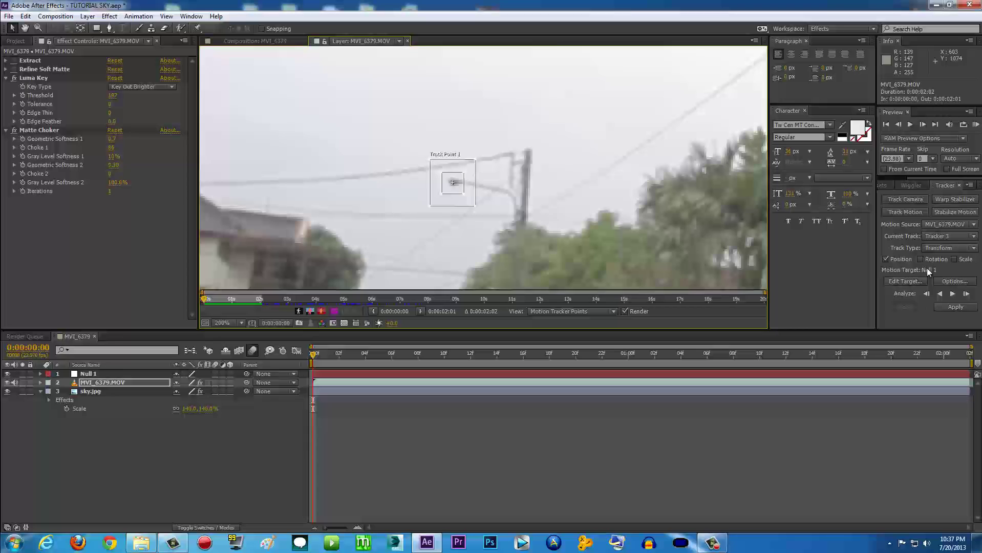
Set the tracker's Edit Target to Null 1
click(903, 280)
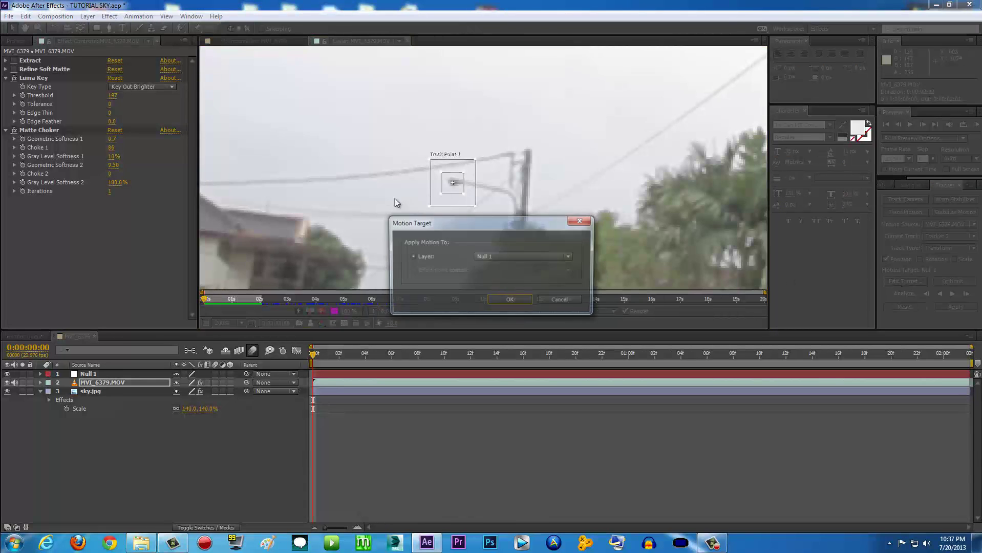
click(543, 257)
click(557, 257)
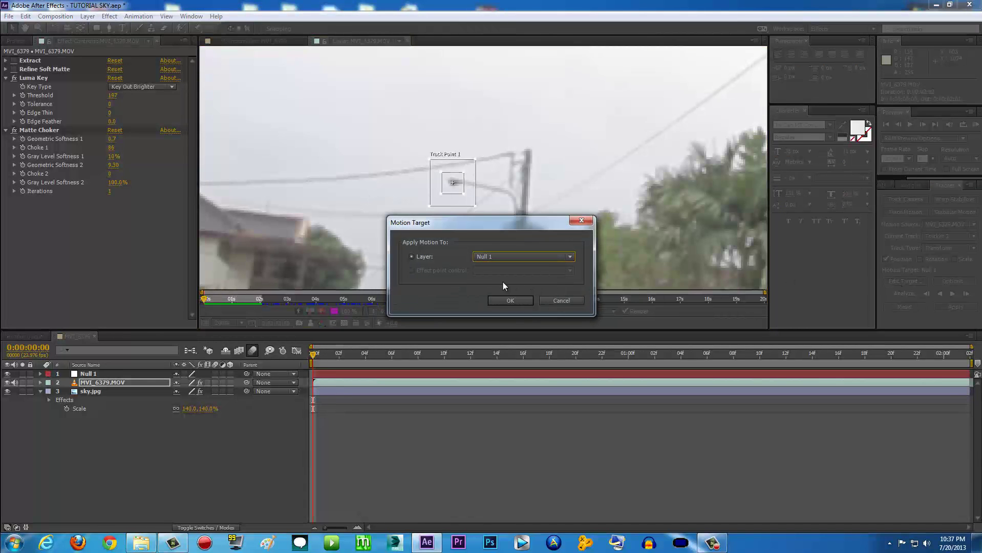
drag(527, 224, 510, 216)
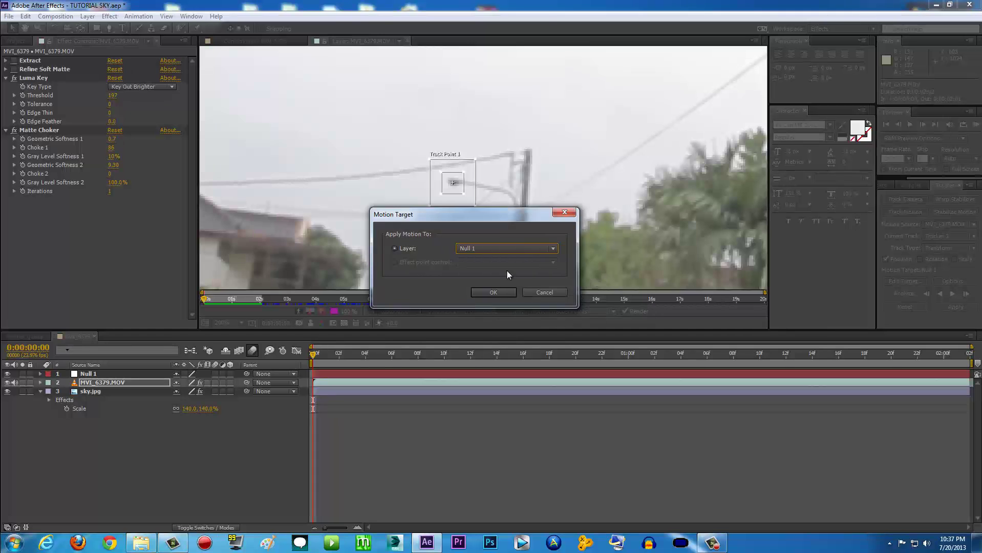
click(493, 293)
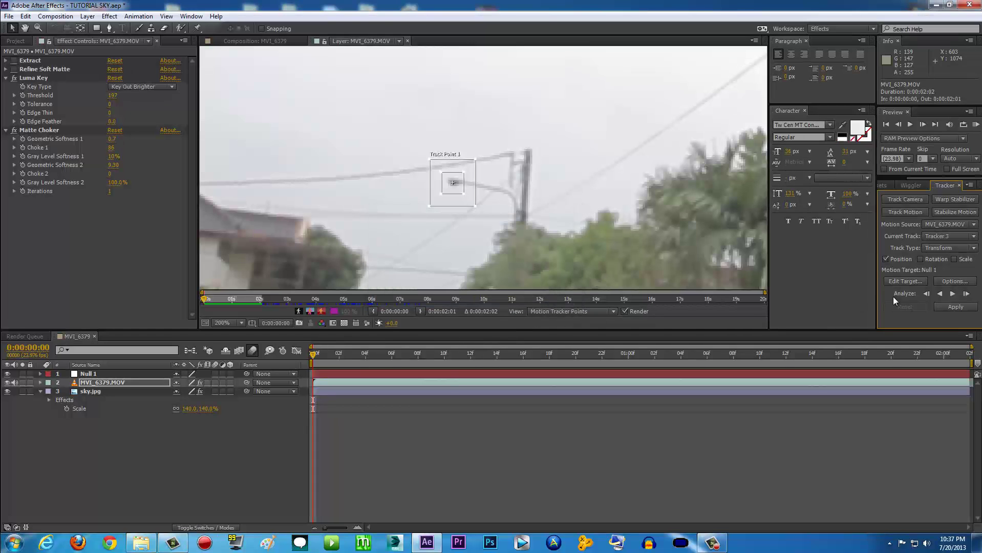
Analyze the track forward and apply it to Null 1 in X and Y
click(952, 294)
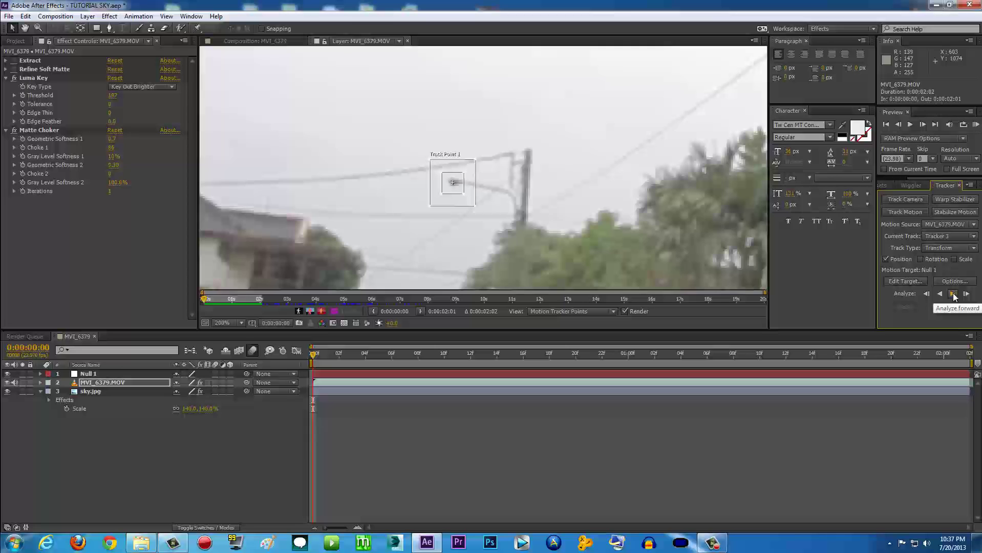
click(952, 293)
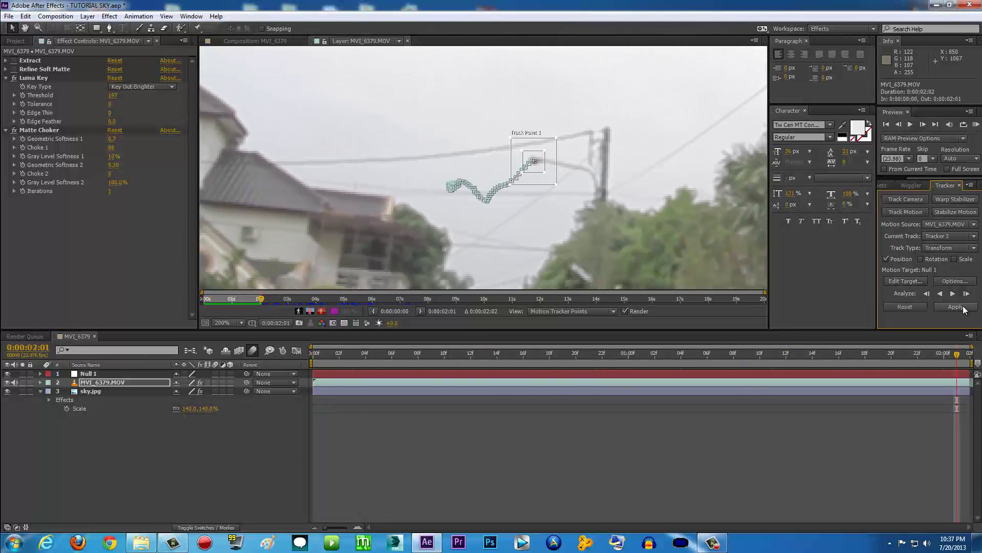
click(955, 307)
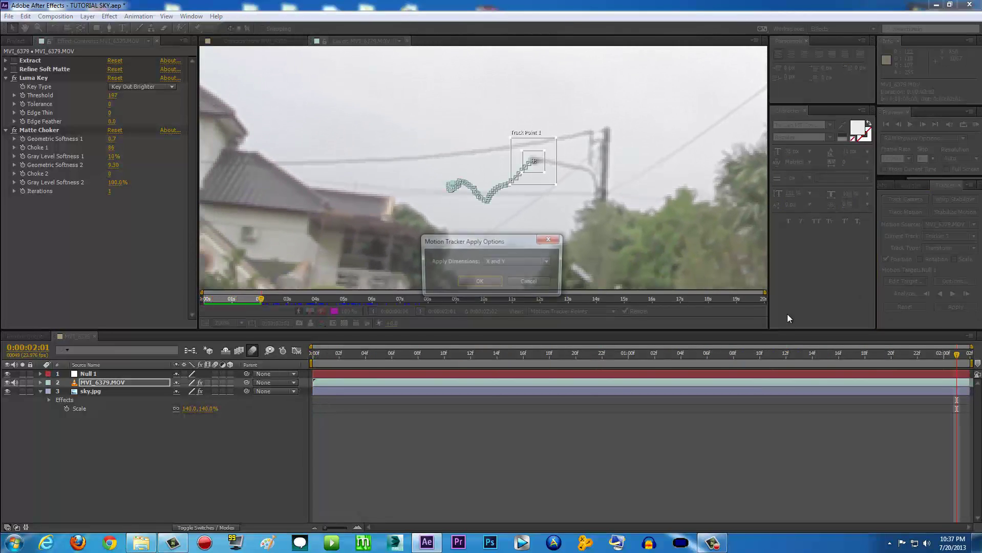
click(479, 282)
scroll(169, 376, down, 2)
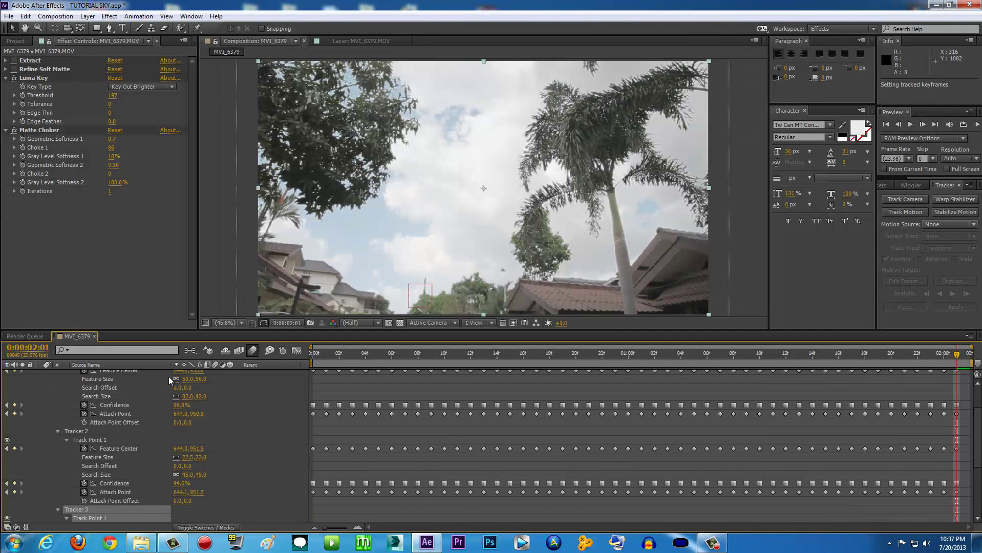
Collapse MVI_6379.MOV's tracker properties, turn off Null 1's visibility, and scrub back toward the start
scroll(169, 377, up, 2)
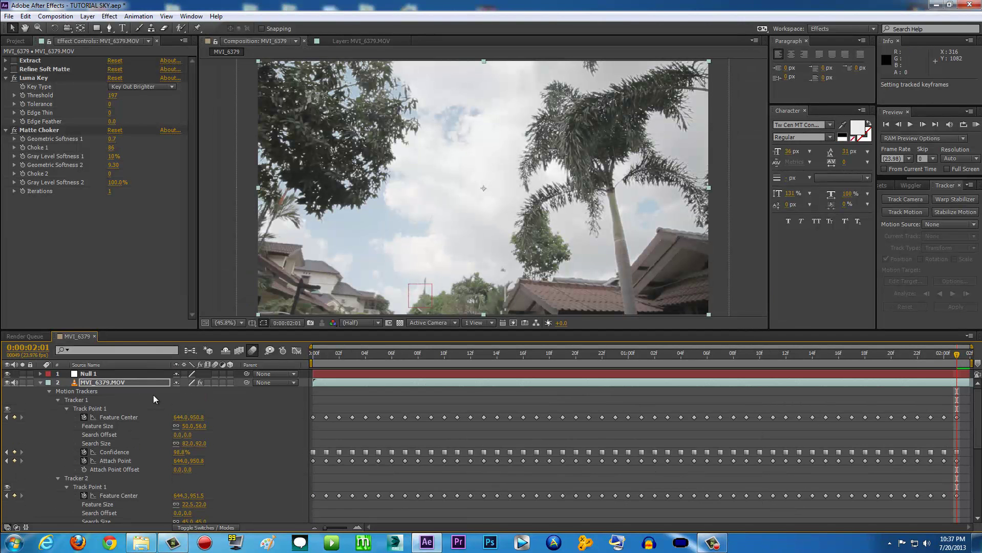
click(40, 383)
key(F2)
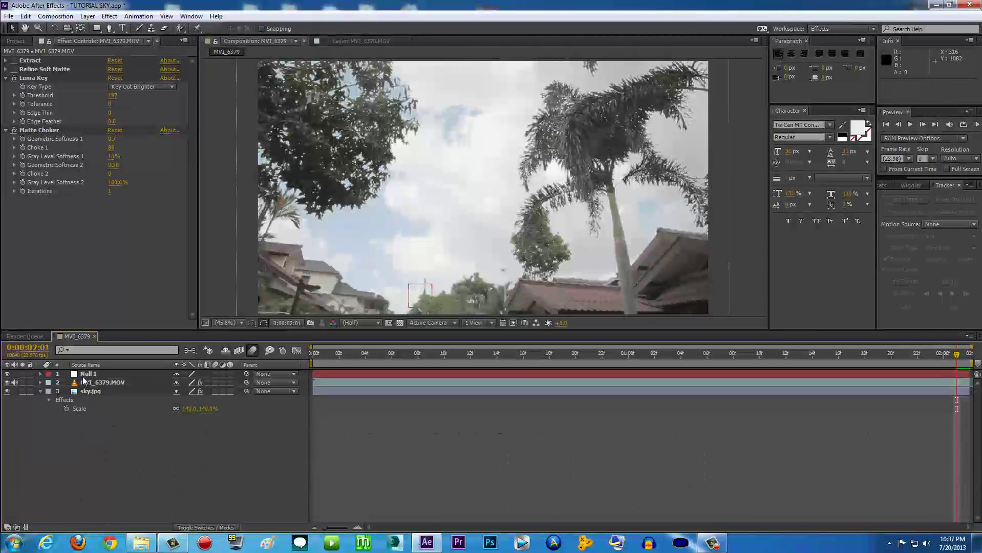
click(83, 376)
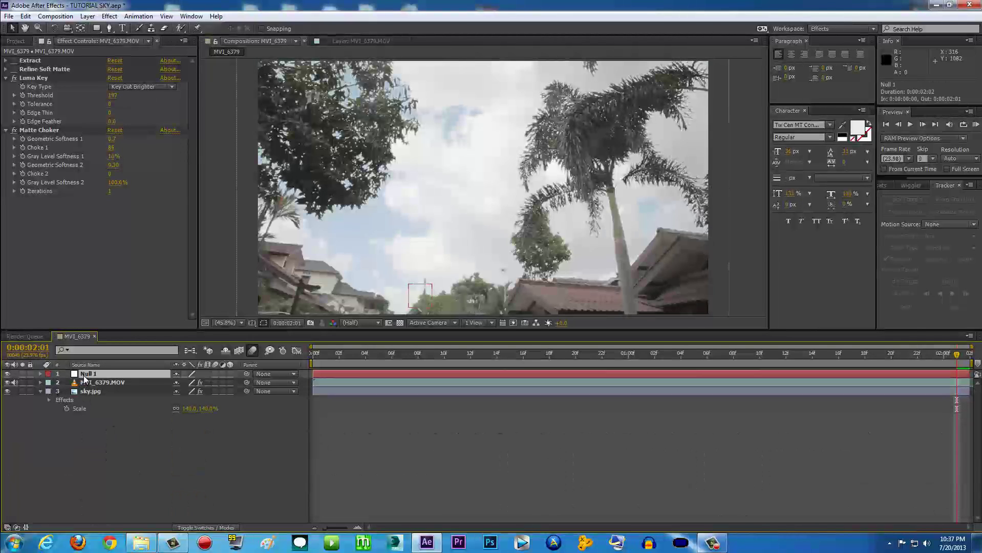
click(7, 374)
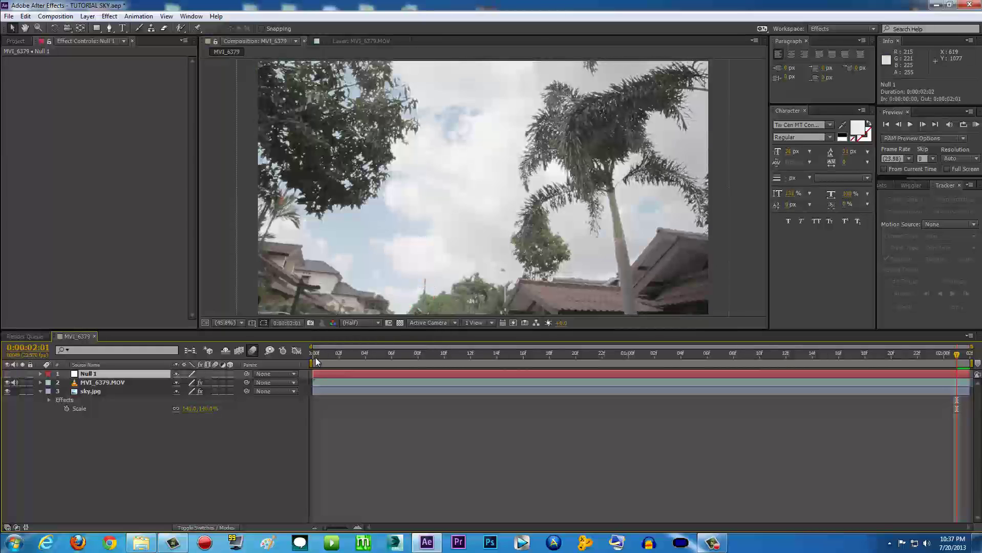
drag(345, 355, 296, 351)
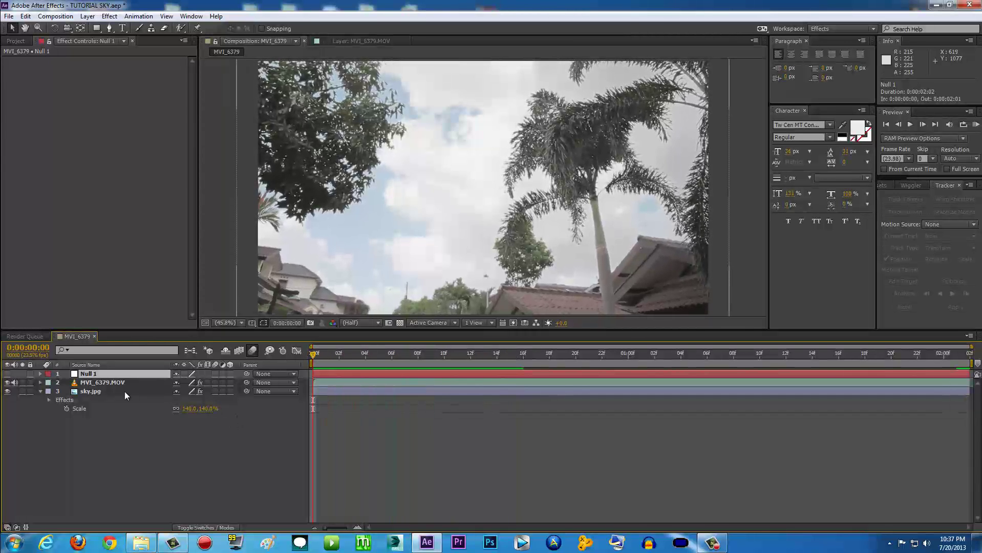
Pick-whip sky.jpg's Parent onto Null 1
click(97, 392)
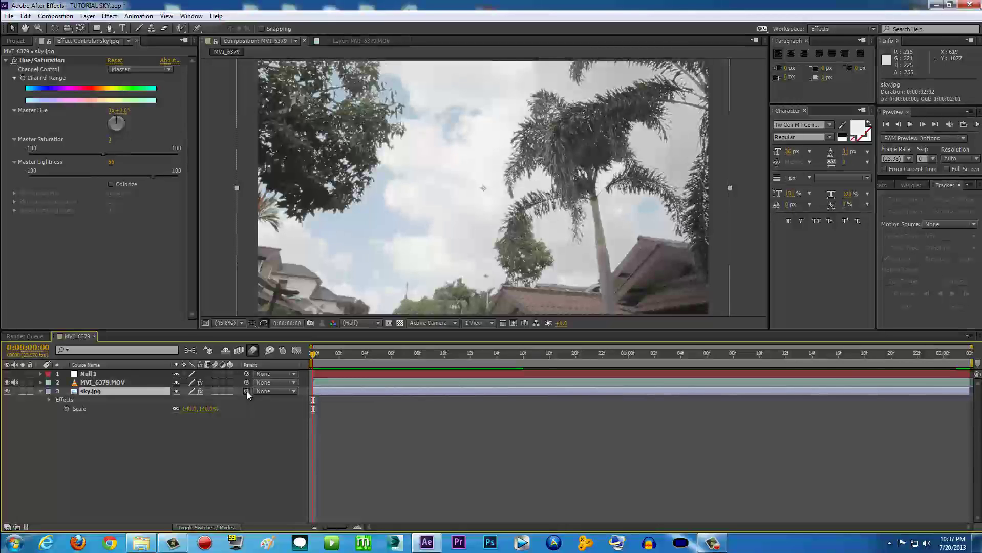
drag(246, 391, 103, 372)
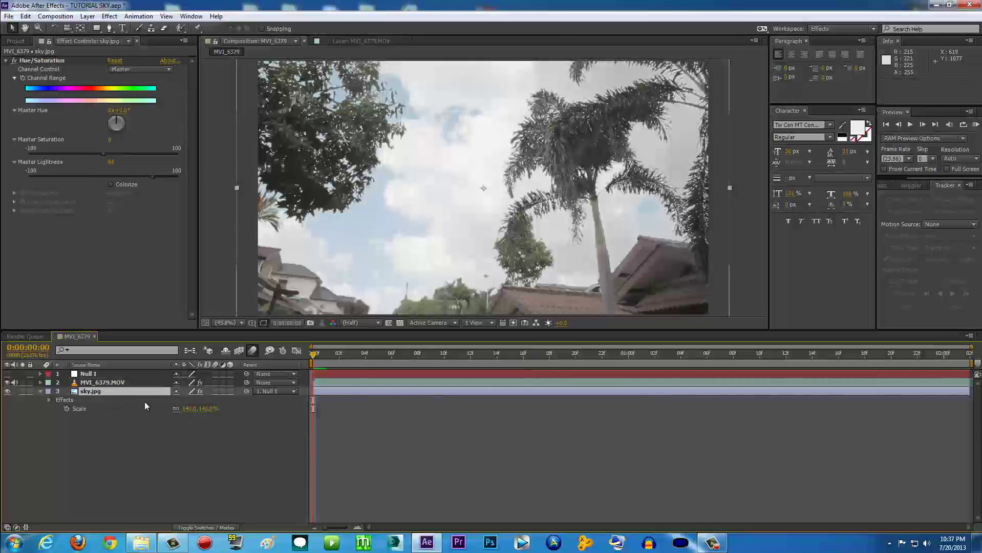
click(96, 374)
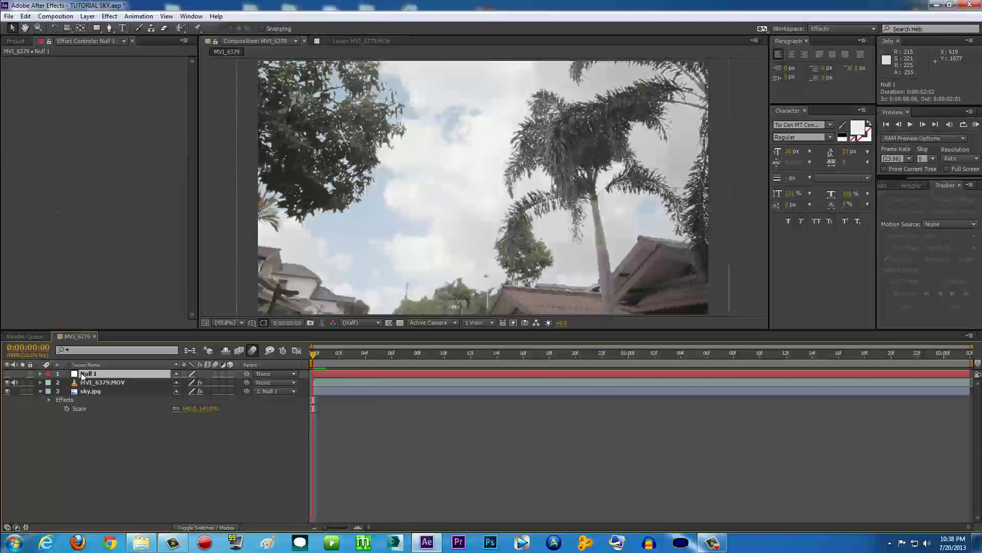
Scrub the timeline and run a RAM Preview of the tracked sky composite, then stop it
drag(317, 352, 733, 366)
key(space)
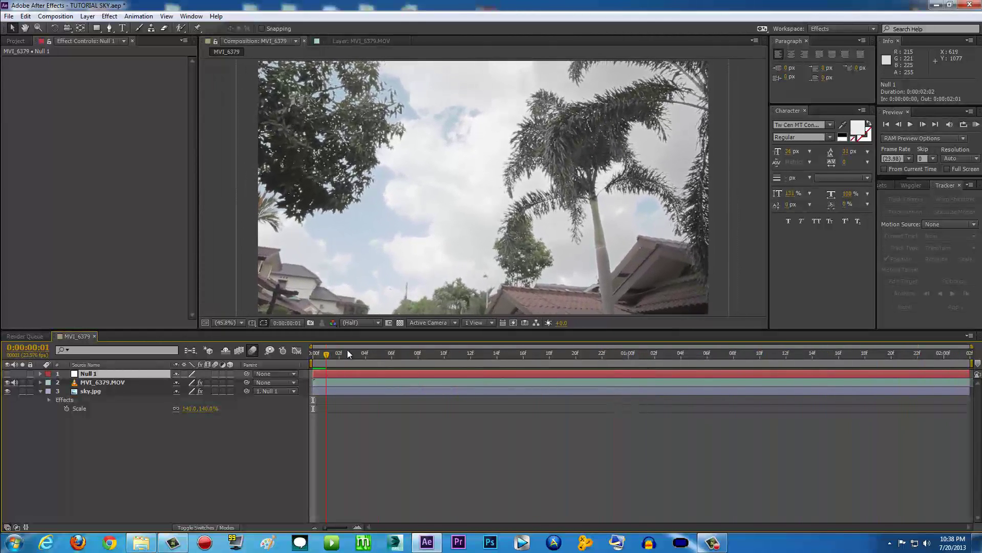
key(space)
click(975, 124)
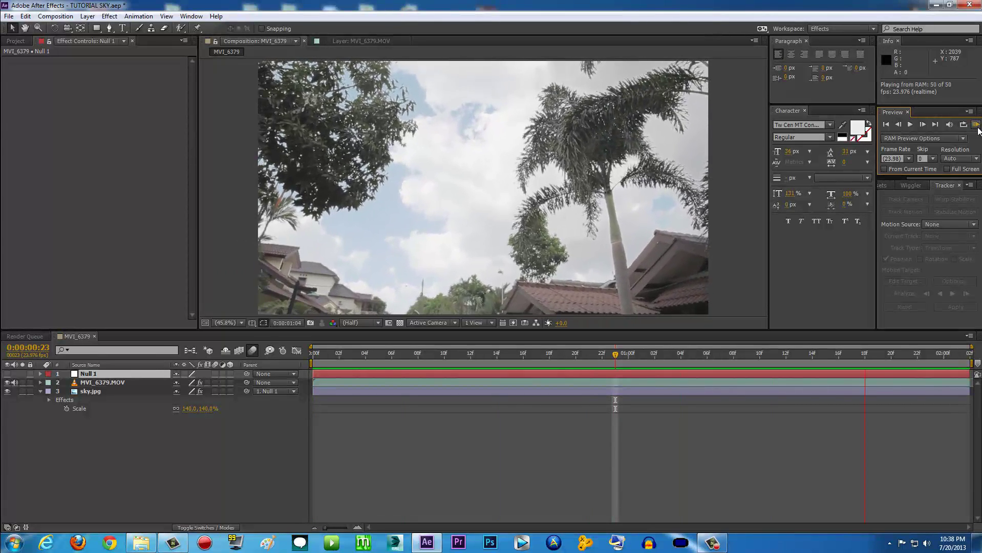
key(space)
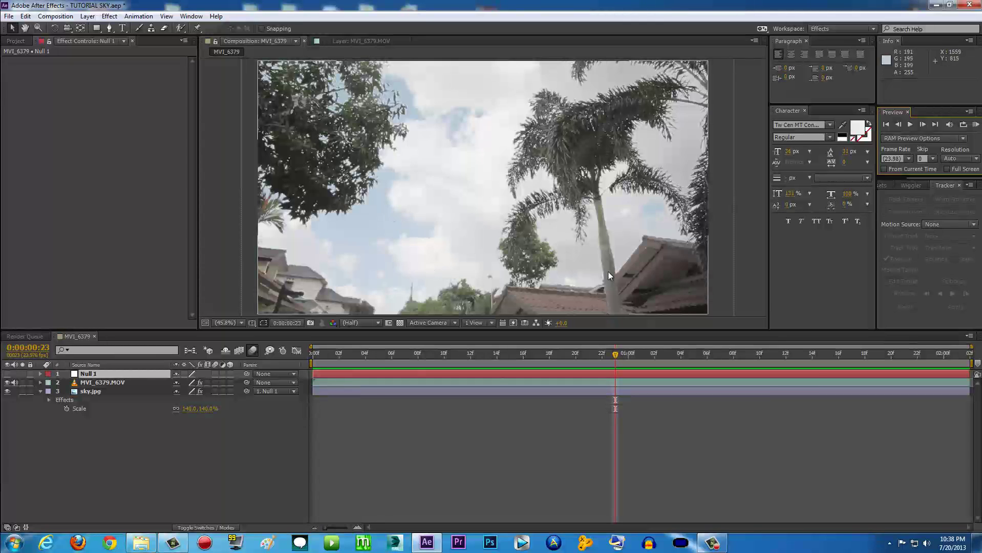
Enable motion blur for the composition and on the sky.jpg layer
click(113, 393)
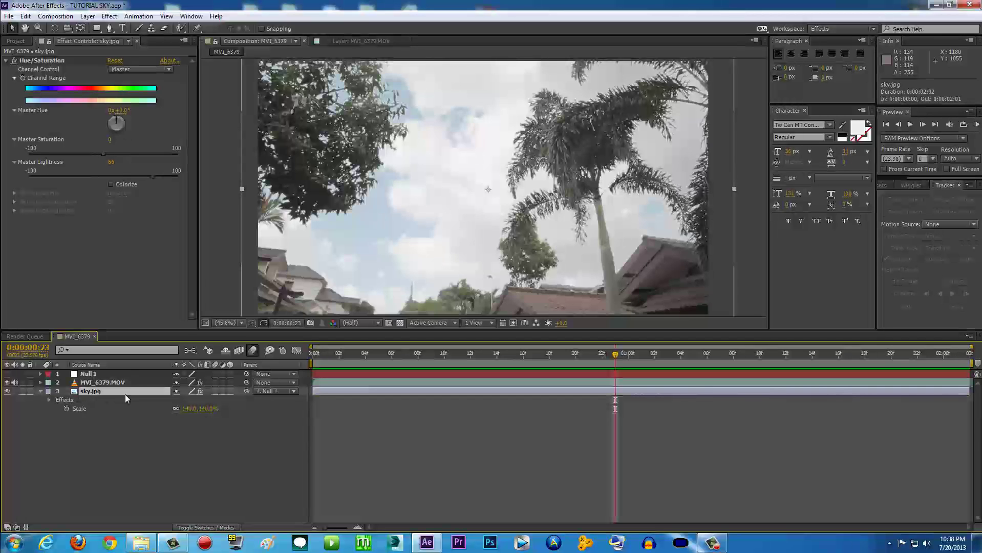
click(252, 350)
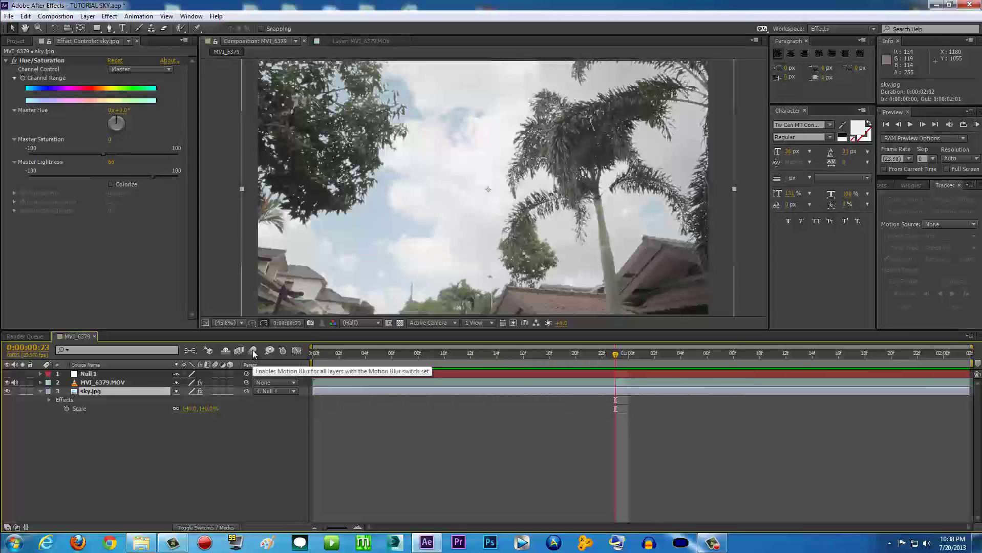
click(252, 350)
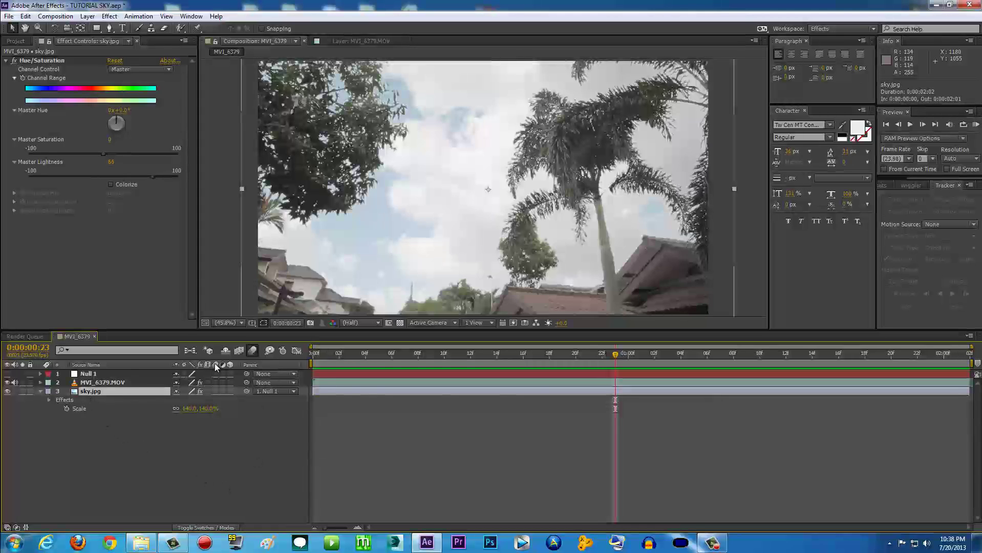
click(215, 392)
Toggle the Switches/Modes columns and return the playhead to 0:00:00:00
drag(392, 353, 562, 353)
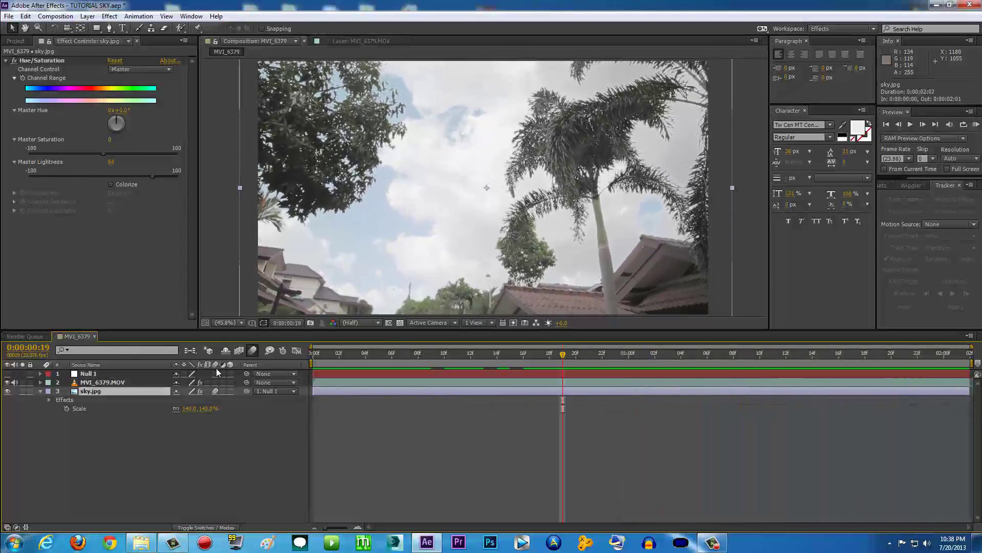
click(208, 527)
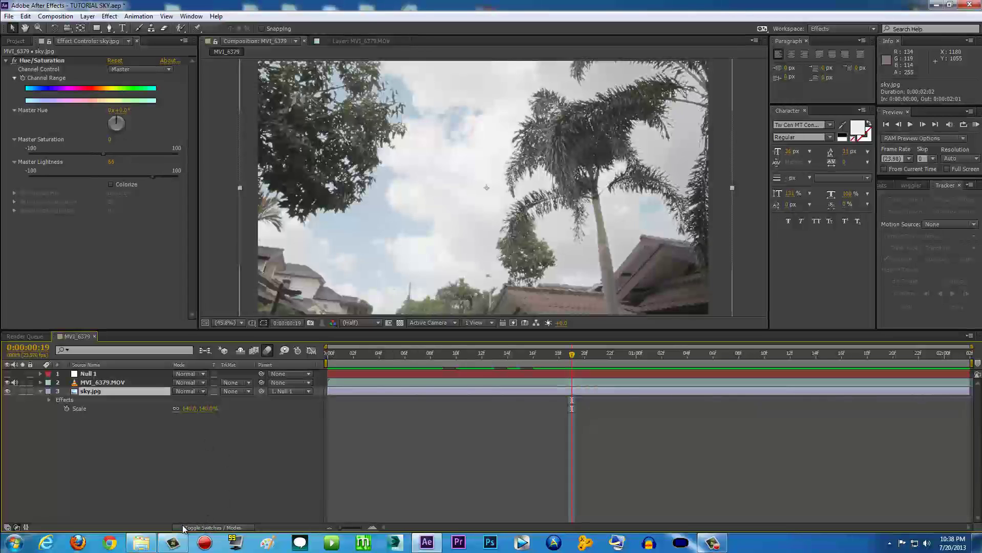
click(223, 528)
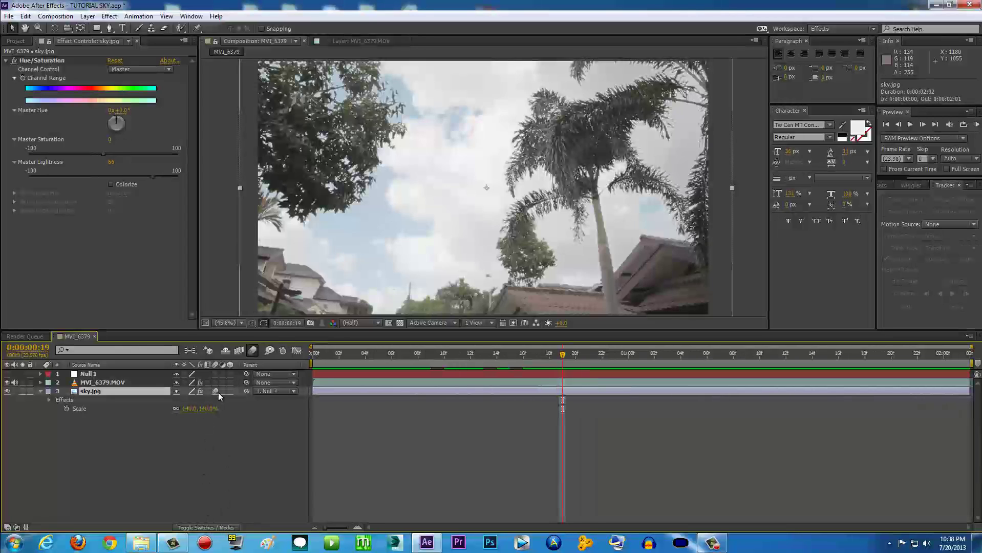
drag(405, 354, 313, 354)
Stop the preview and review MVI_6379.MOV's Extract, Refine Soft Matte, Luma Key and Matte Choker effects
click(975, 124)
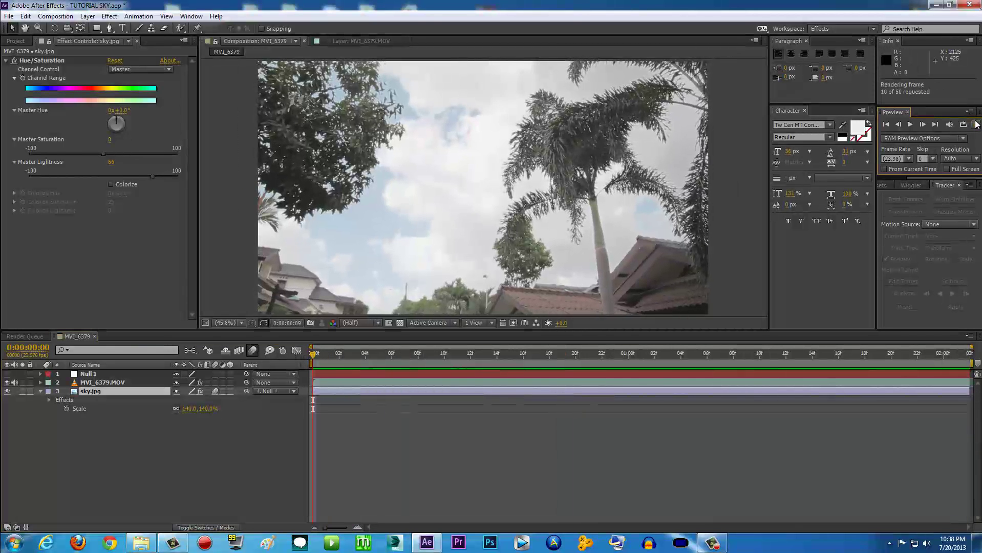
click(975, 124)
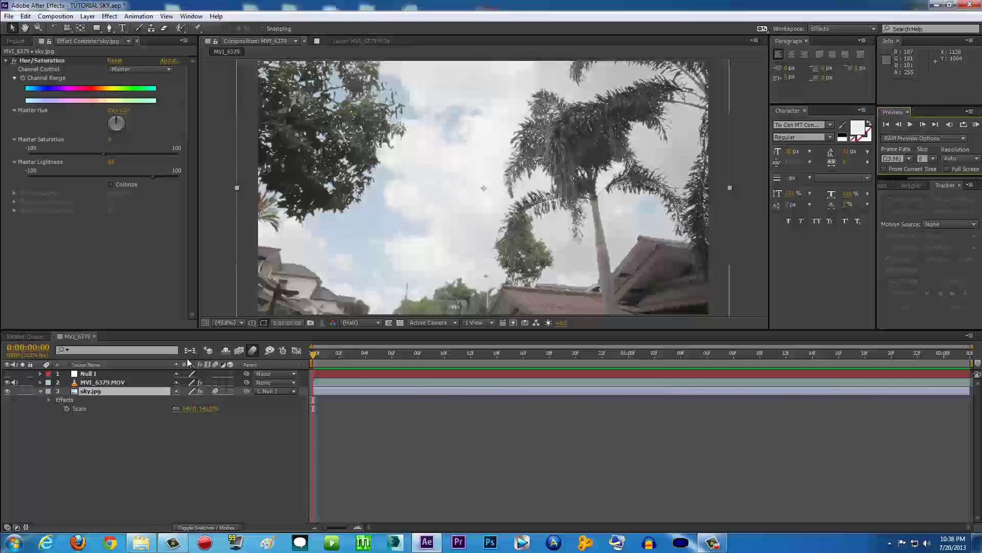
click(105, 383)
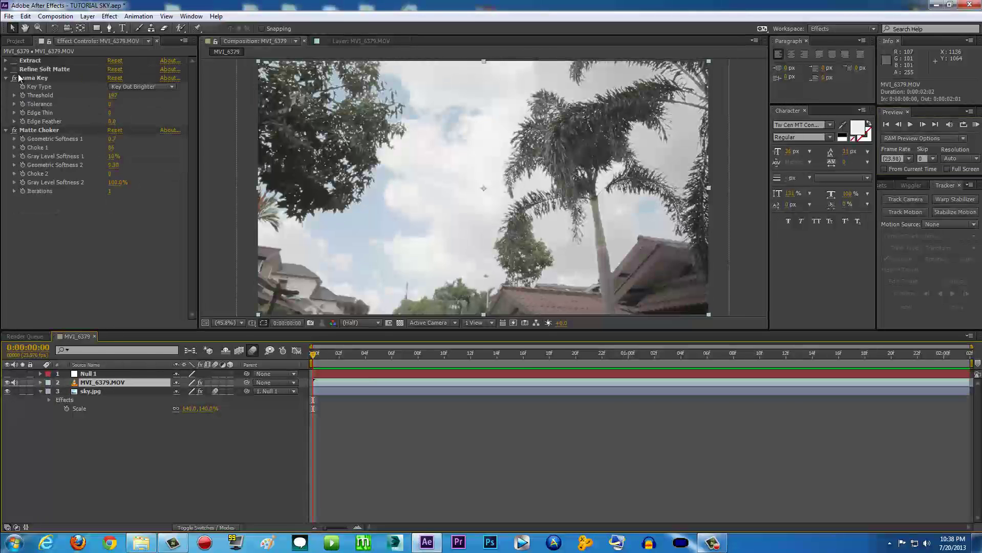
click(35, 62)
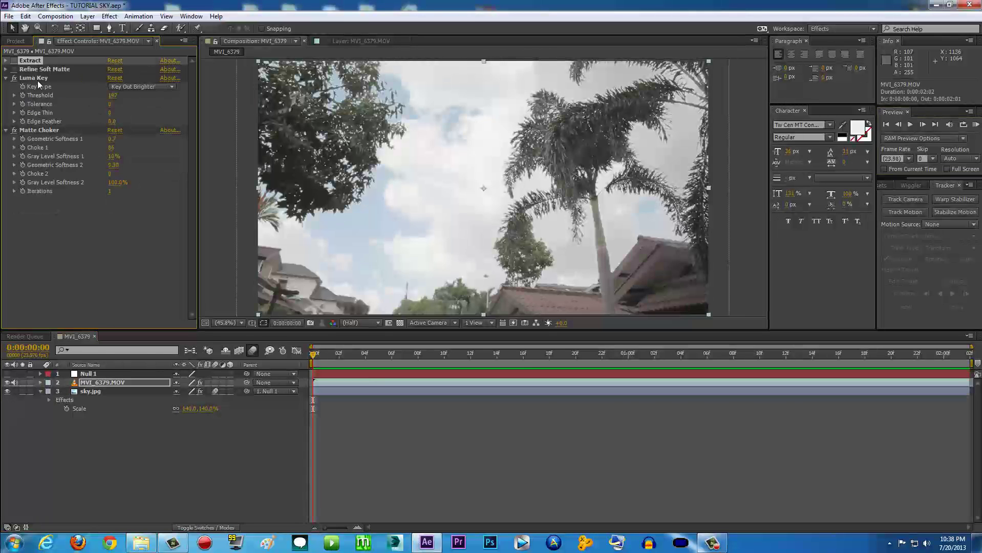
click(40, 68)
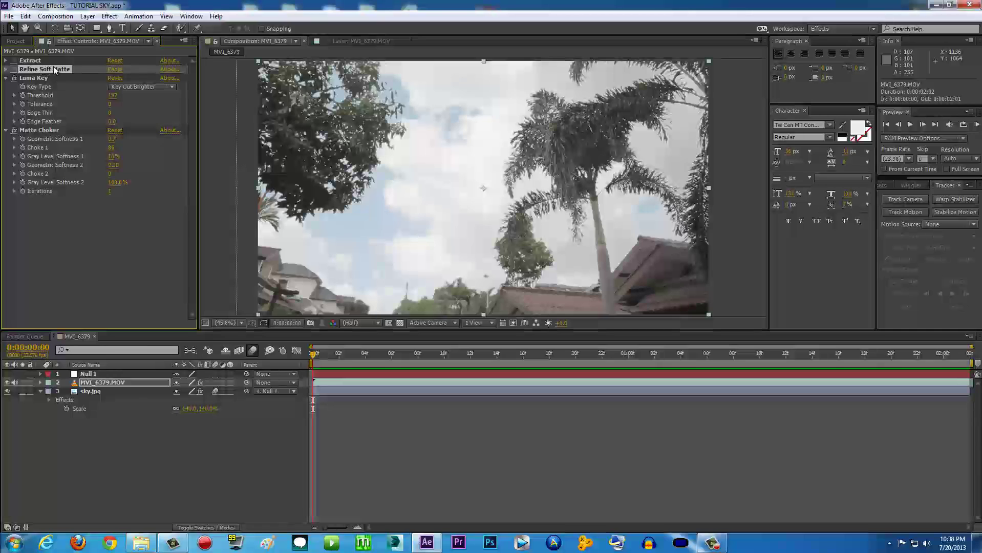
click(36, 79)
click(48, 131)
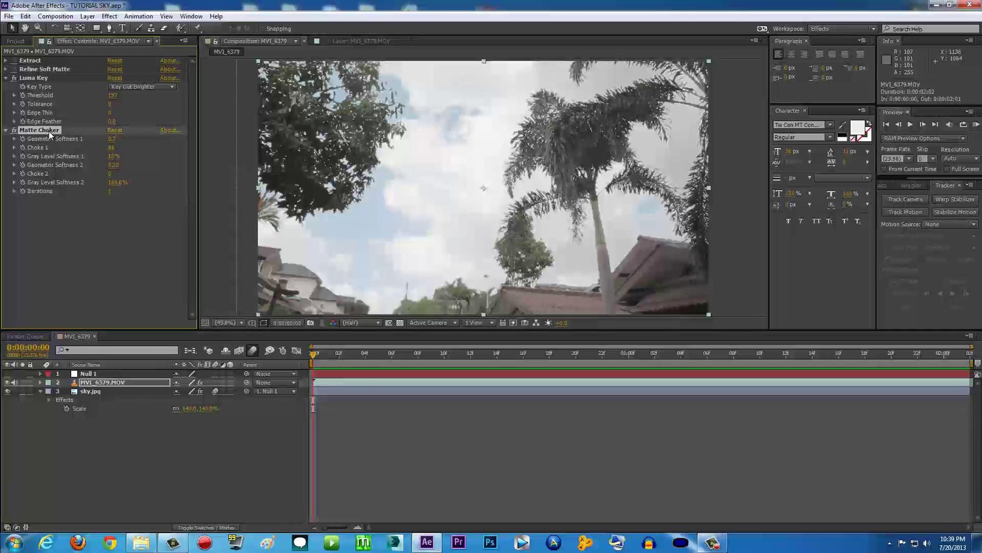
click(36, 62)
click(21, 131)
Disable Luma Key and enable Extract with White Softness raised to 52
click(14, 78)
click(15, 61)
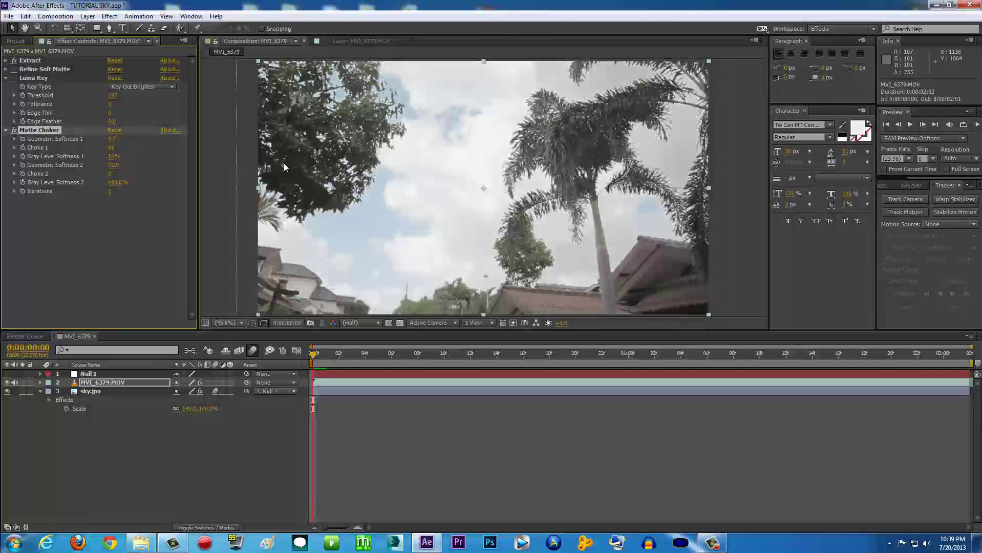
click(5, 60)
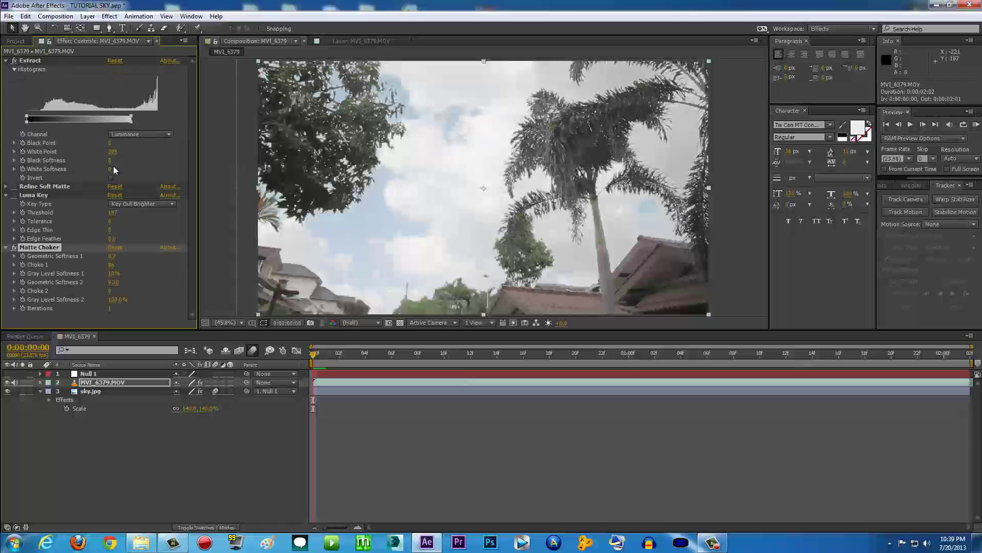
drag(111, 171, 147, 169)
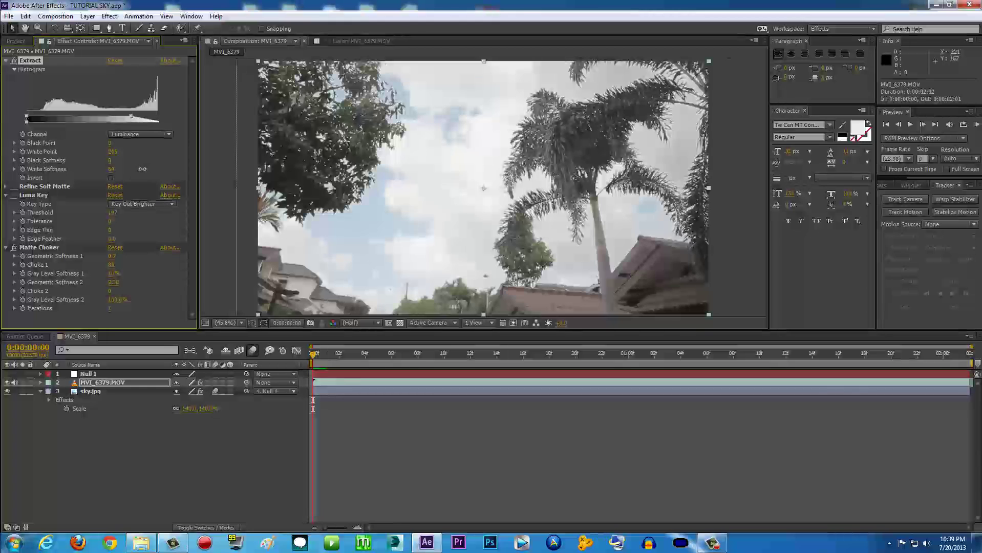
Turn Extract back off and re-enable Luma Key, collapsing both effects
click(5, 61)
click(14, 61)
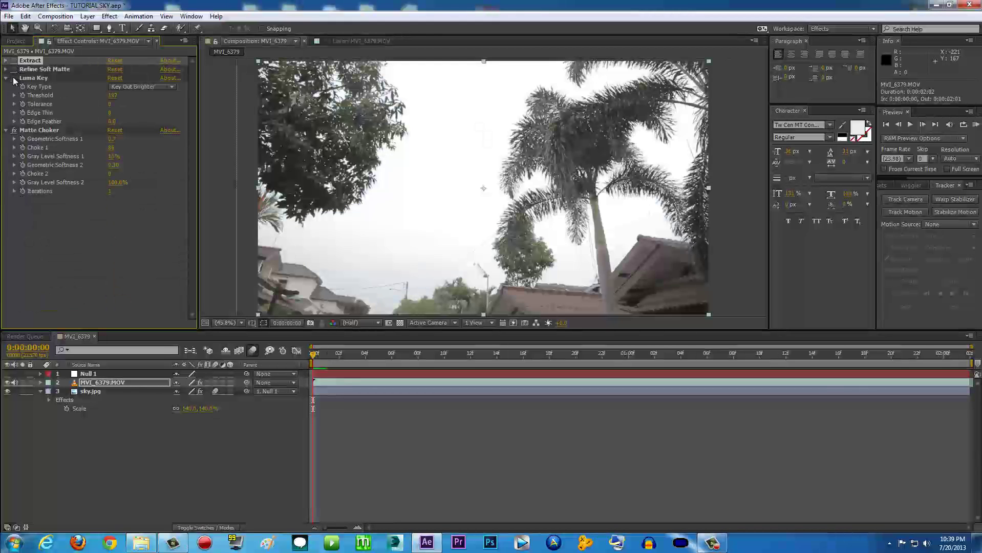
click(14, 77)
click(6, 78)
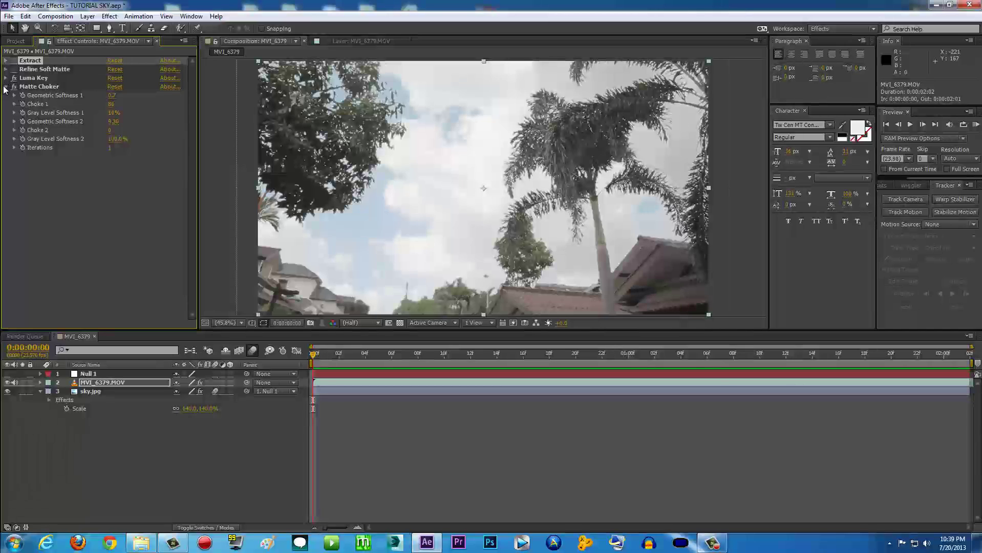
click(5, 87)
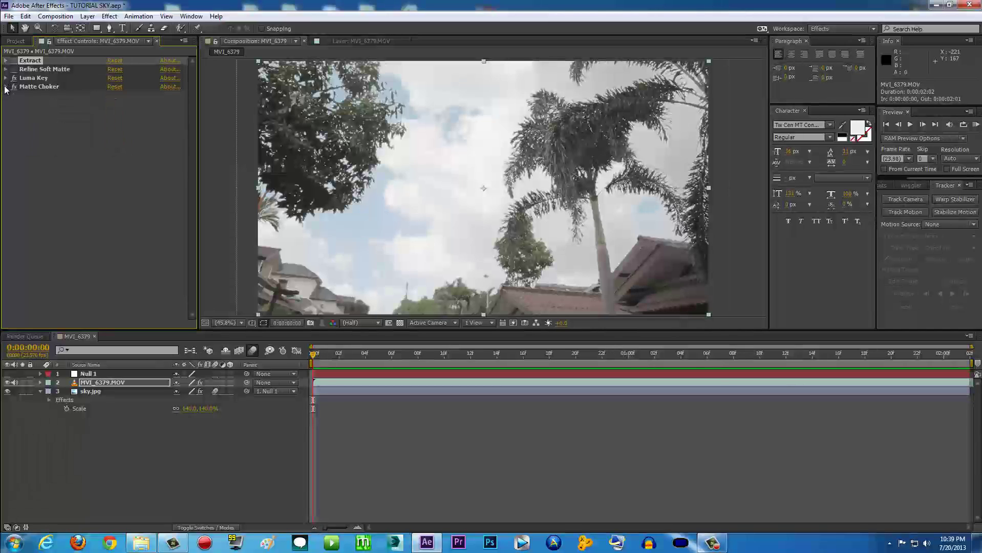
click(36, 81)
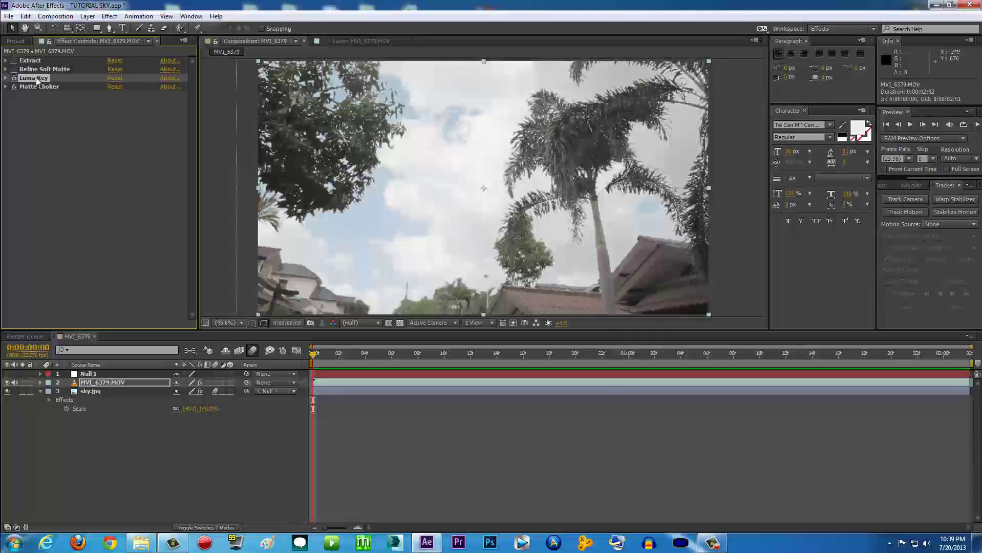
click(5, 79)
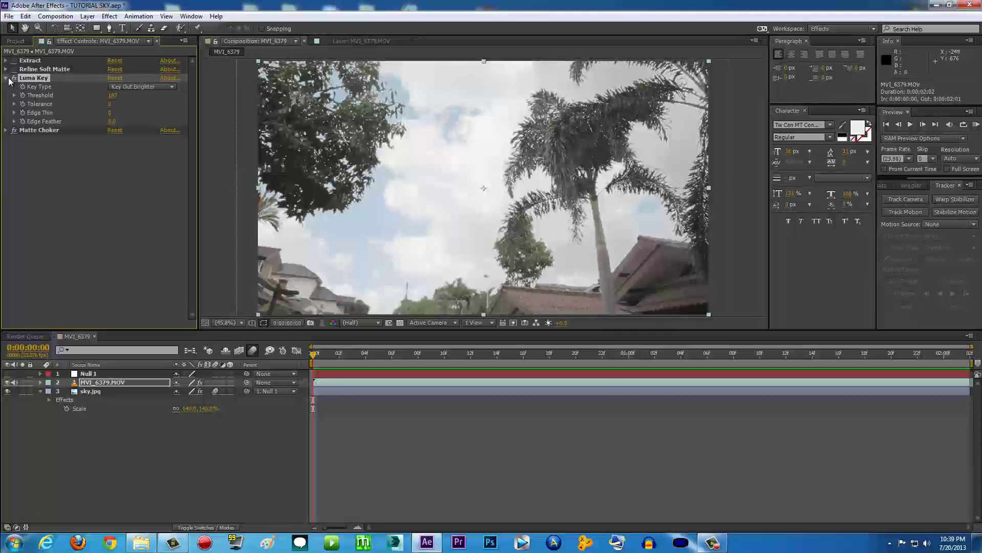
click(7, 78)
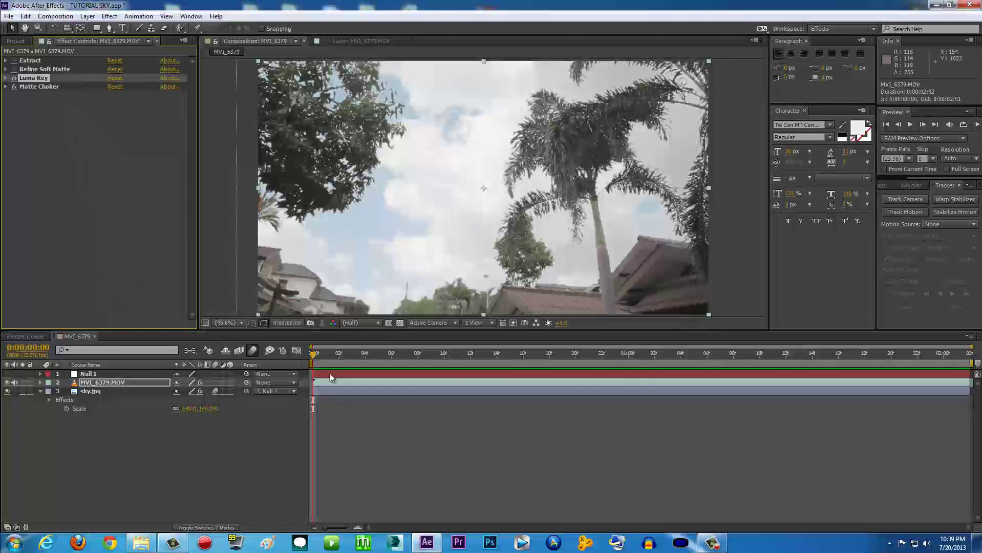
click(754, 206)
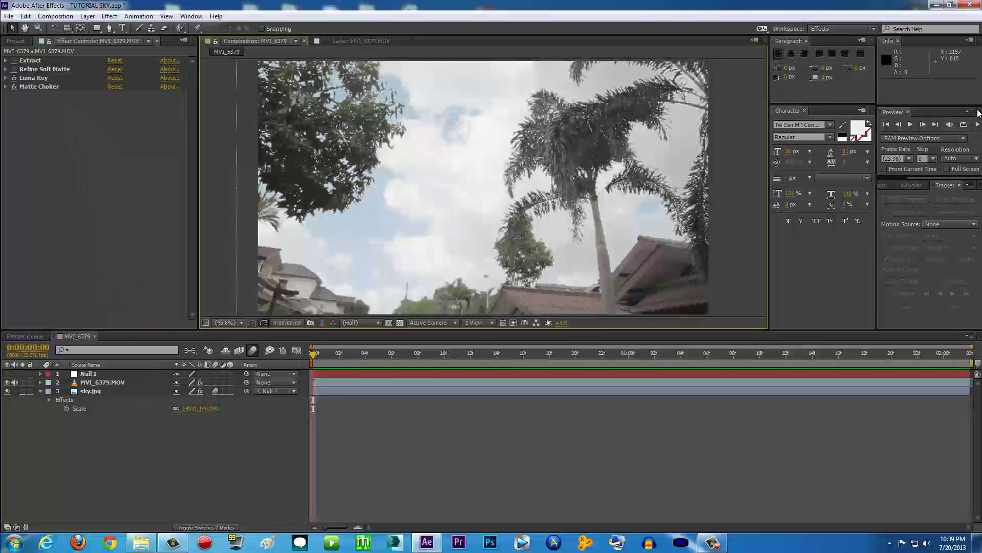
click(975, 125)
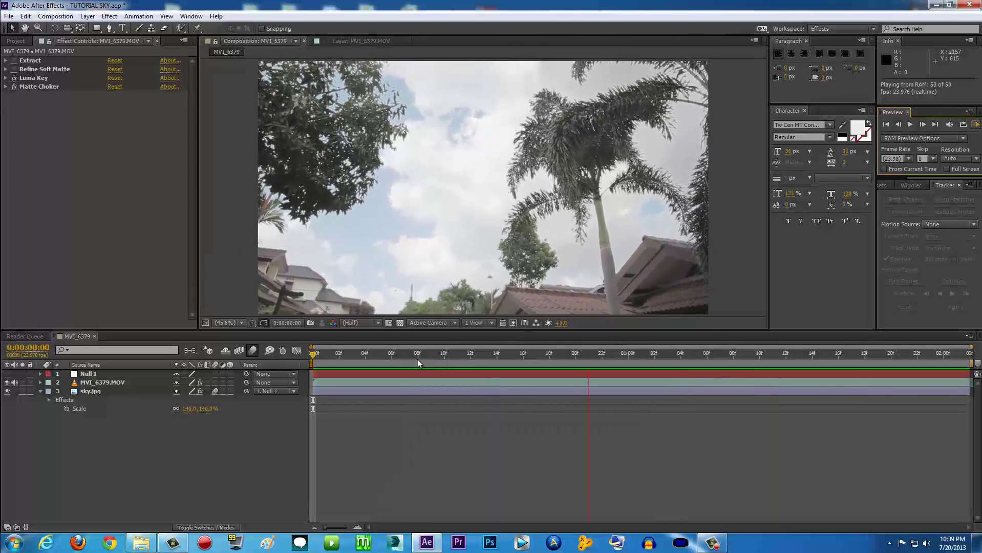
click(712, 542)
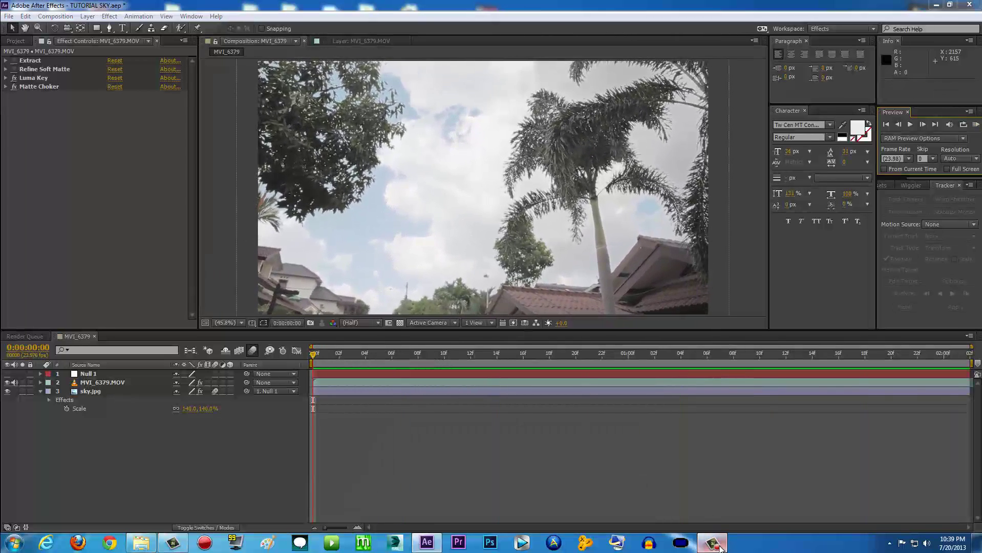